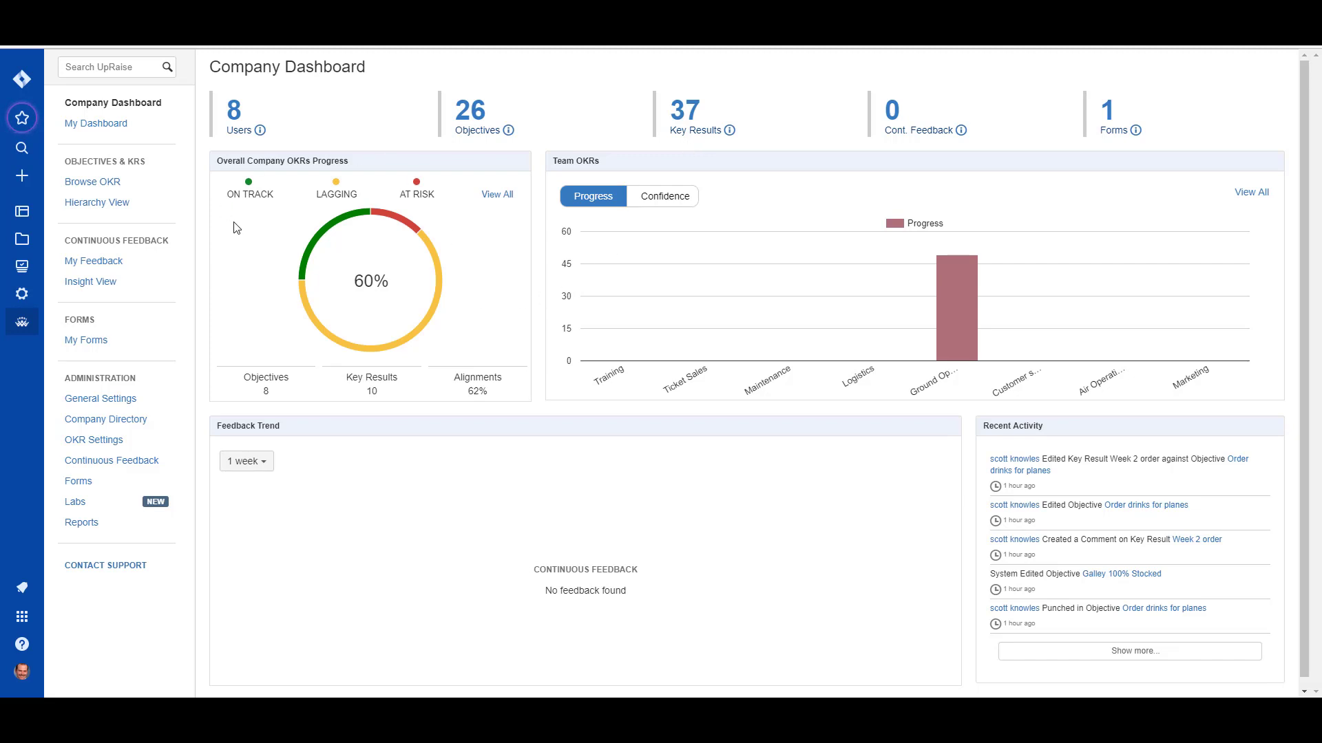
Switch the Team OKRs chart to Confidence, showing Ground Operations' 4 OKRs all on track
mouse_move(322, 235)
left_click(664, 205)
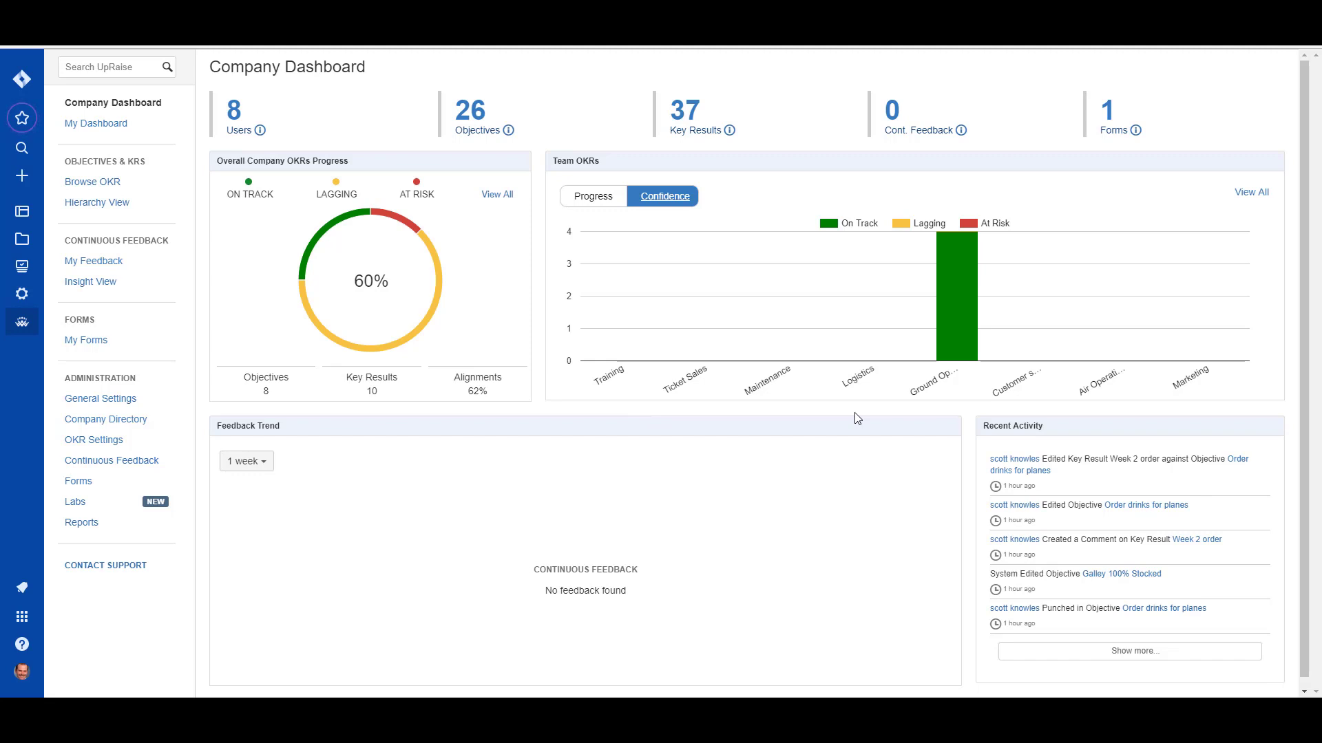
Open the Browse OKR list and look over the Objective Cycle options without choosing one
left_click(118, 191)
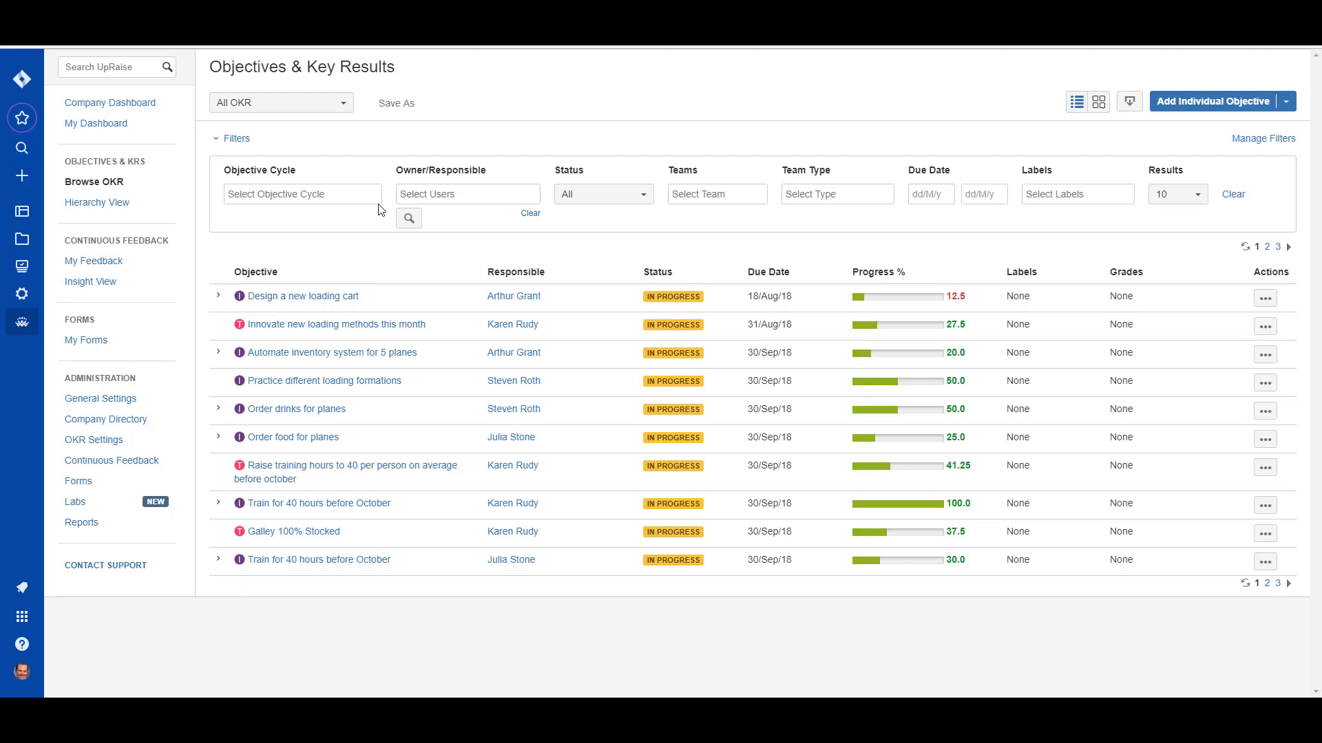
left_click(366, 192)
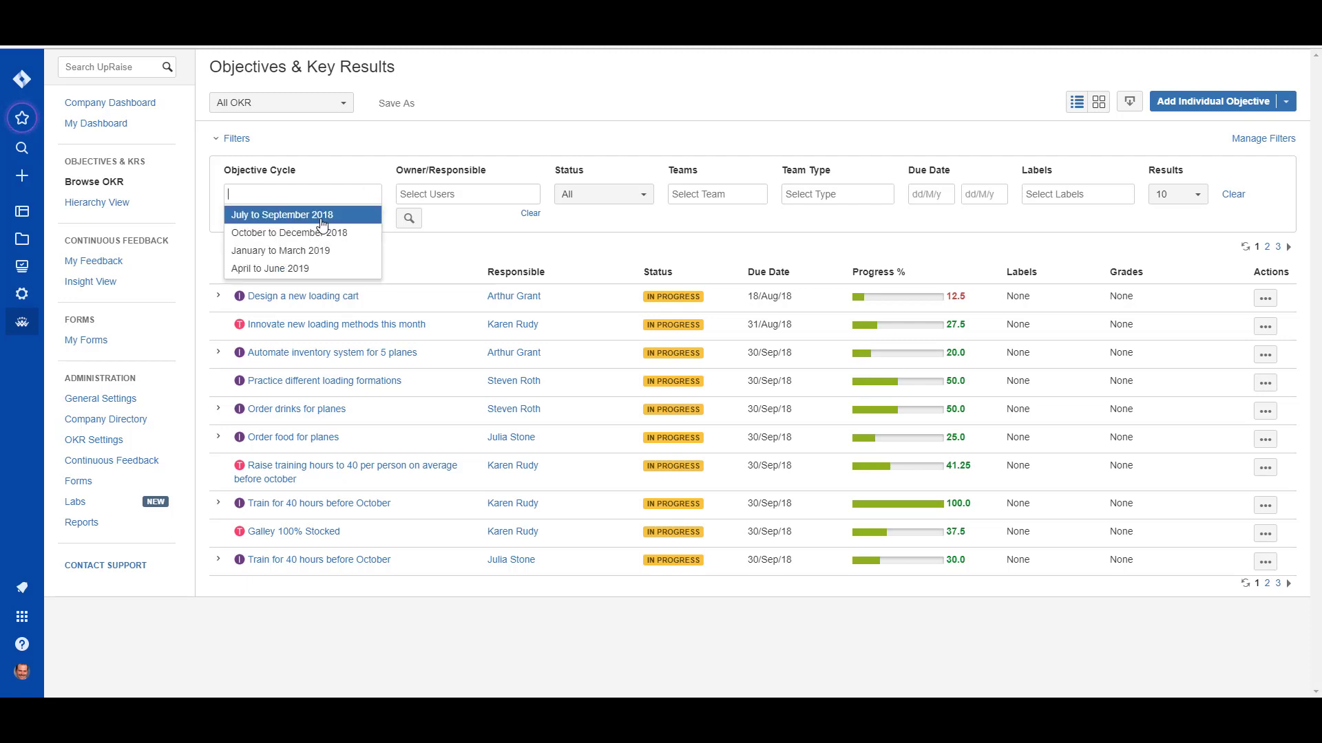
left_click(468, 194)
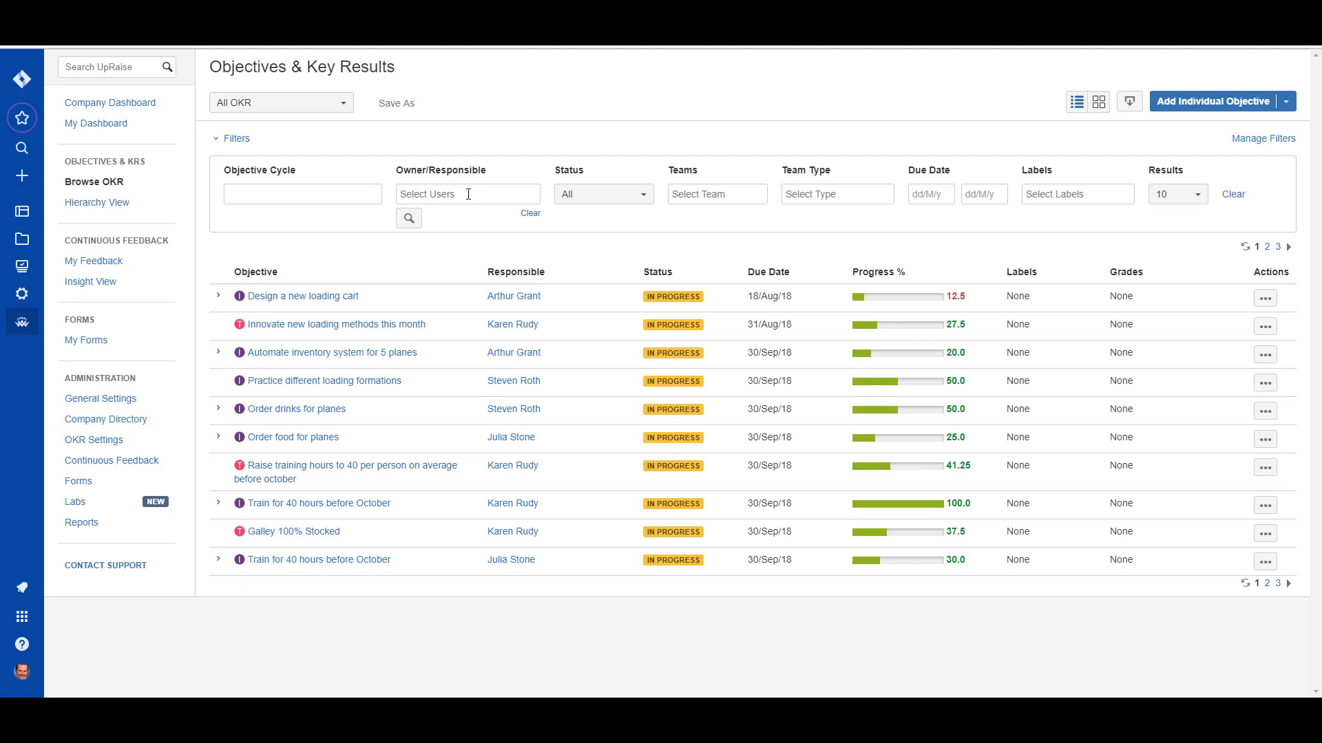
Filter the list by one owner, leaving only F1: Increase profitability at 46.78%
left_click(469, 194)
type("b")
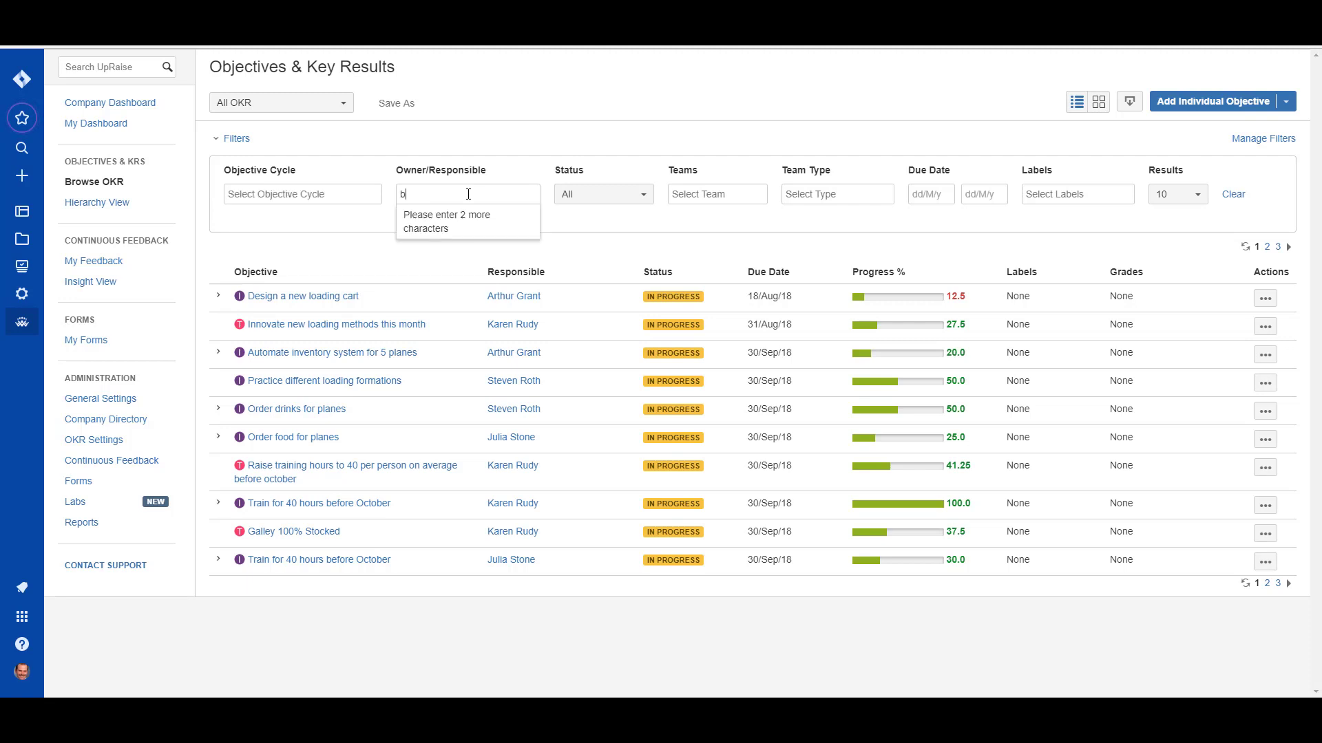
type("re")
left_click(460, 215)
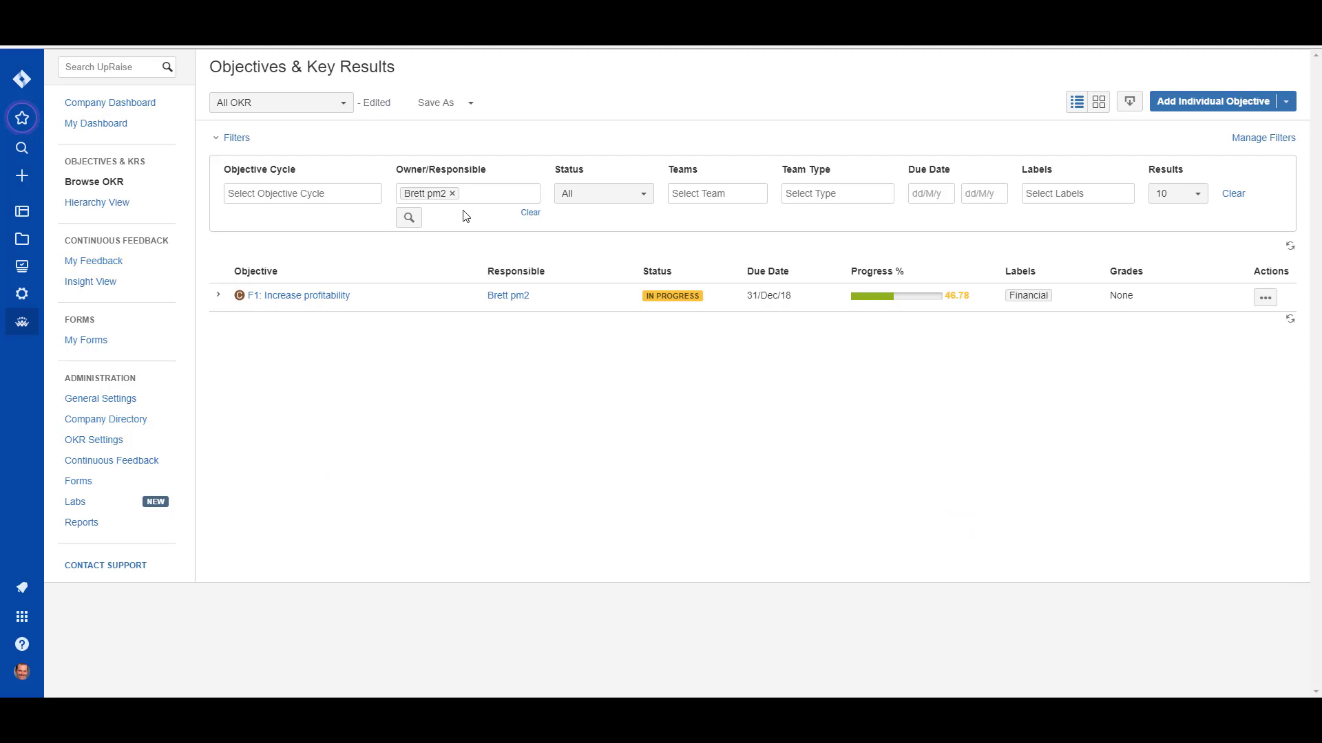
Clear the owner filter, try the Ground Operations team filter, then remove it again
left_click(452, 194)
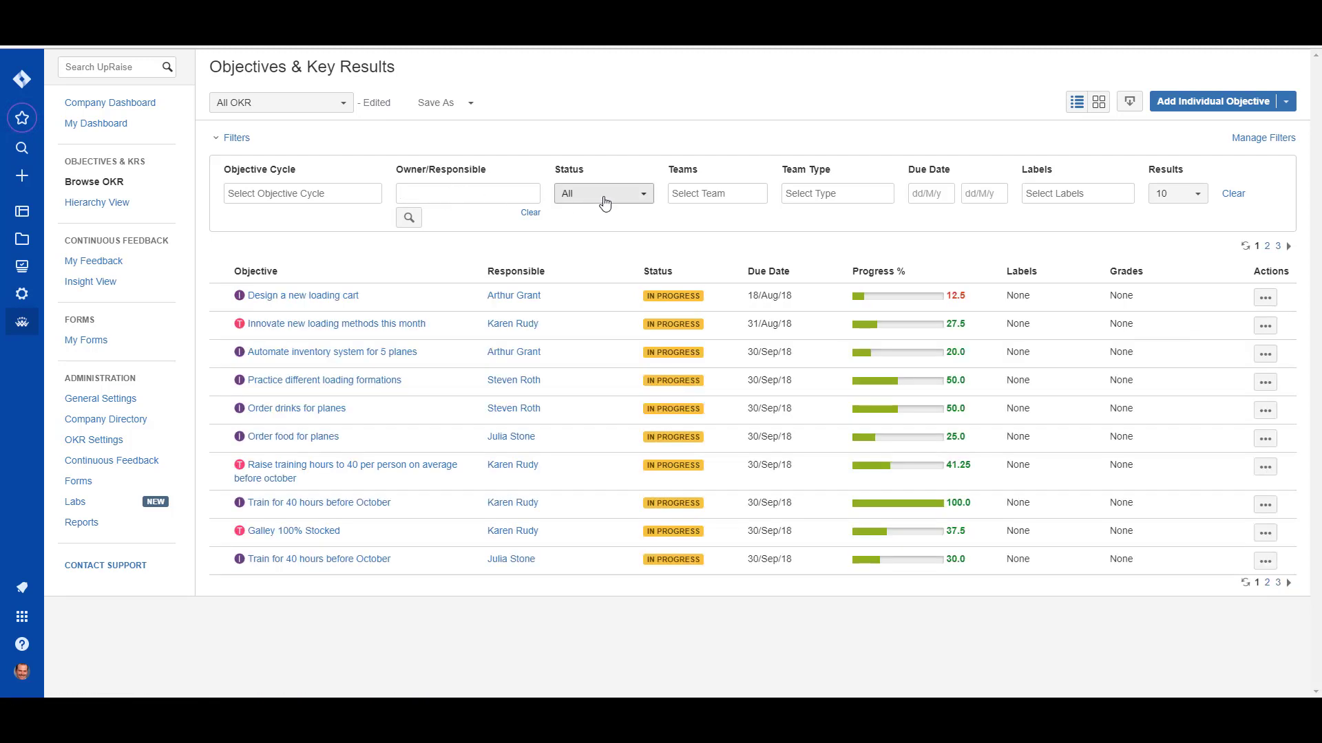
left_click(646, 199)
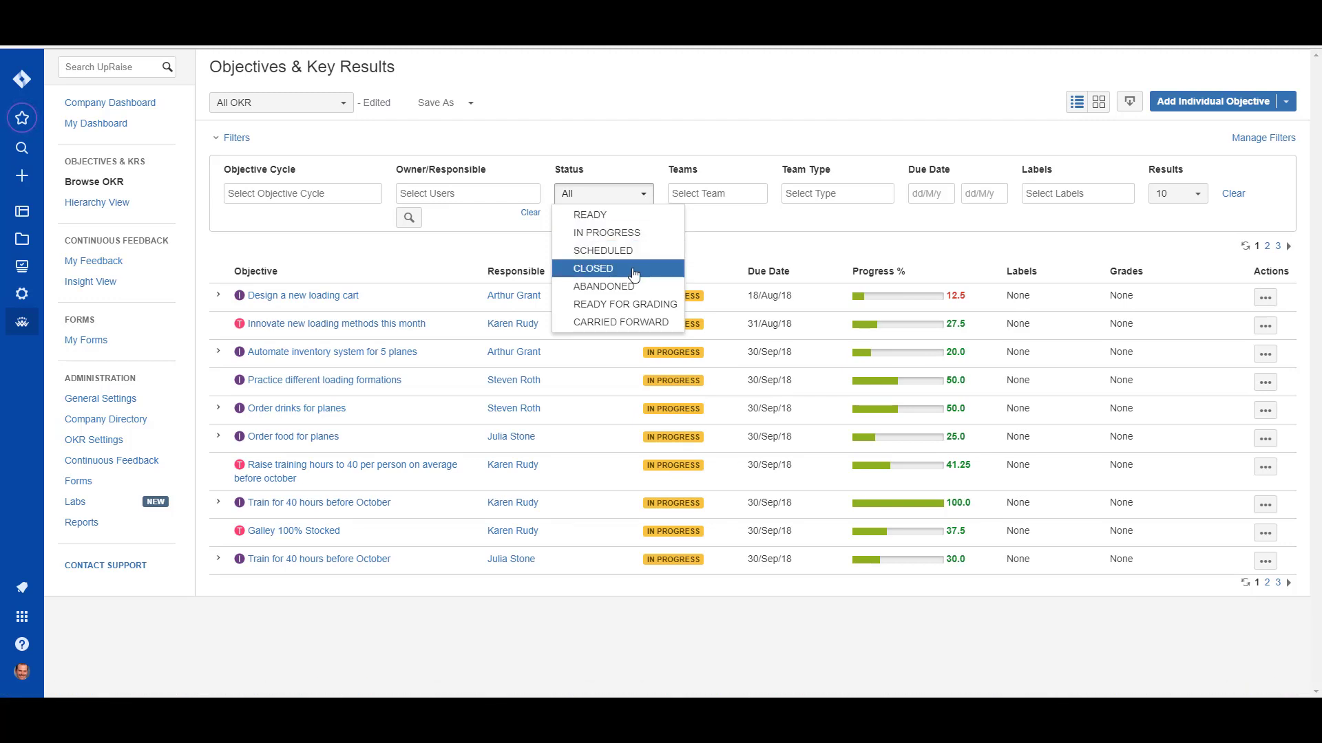
left_click(752, 195)
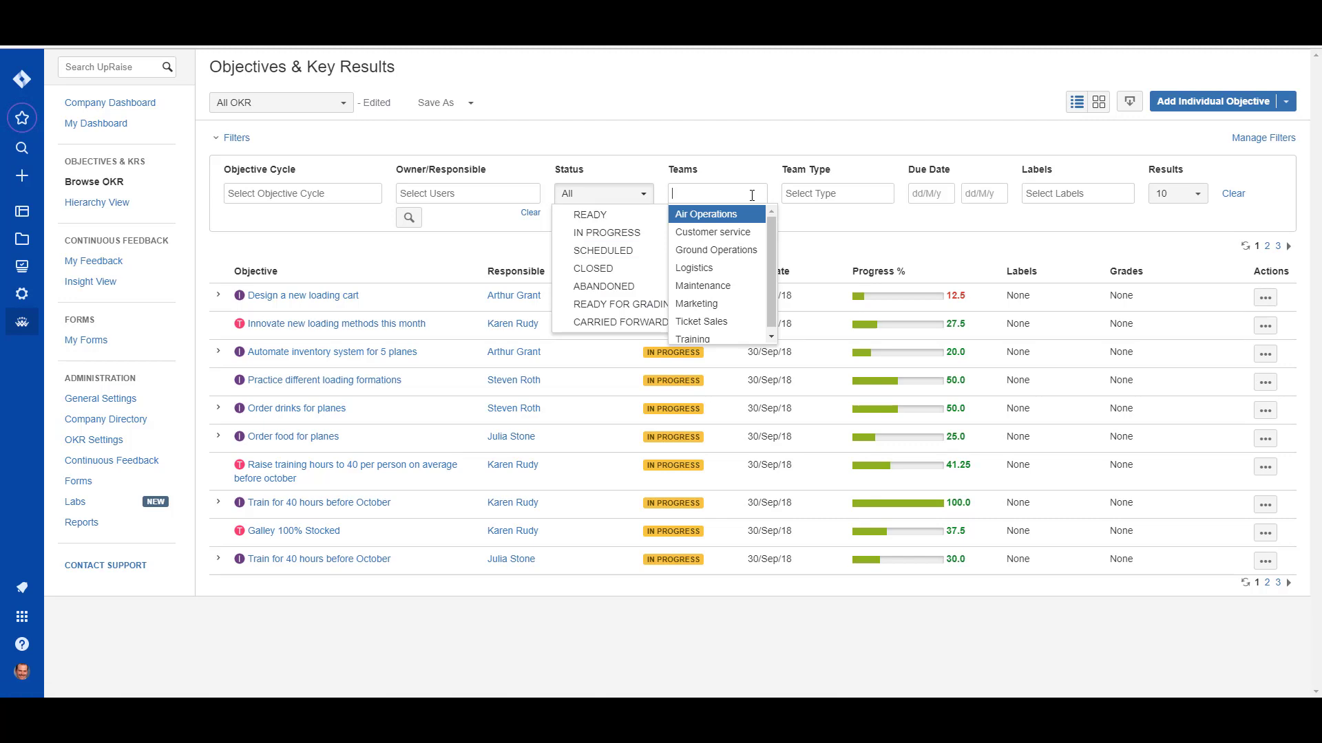
left_click(732, 251)
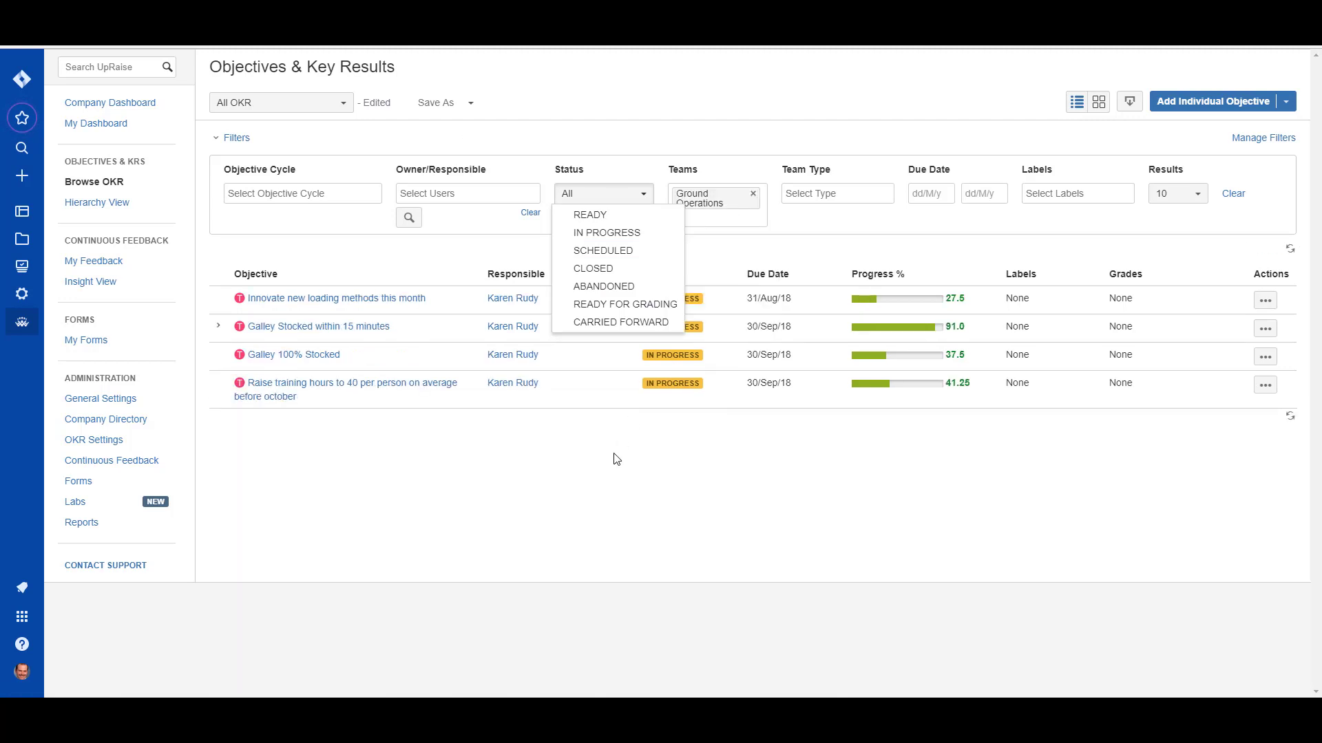
left_click(616, 466)
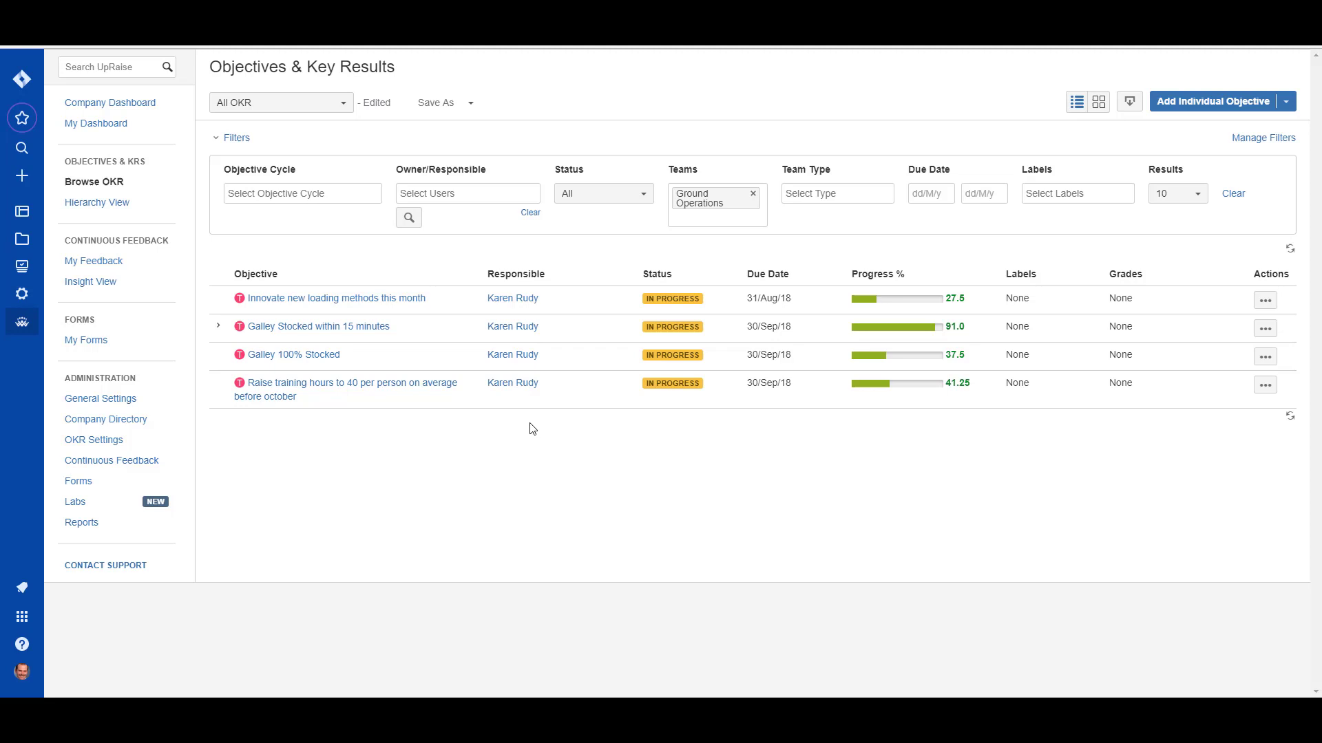
left_click(753, 194)
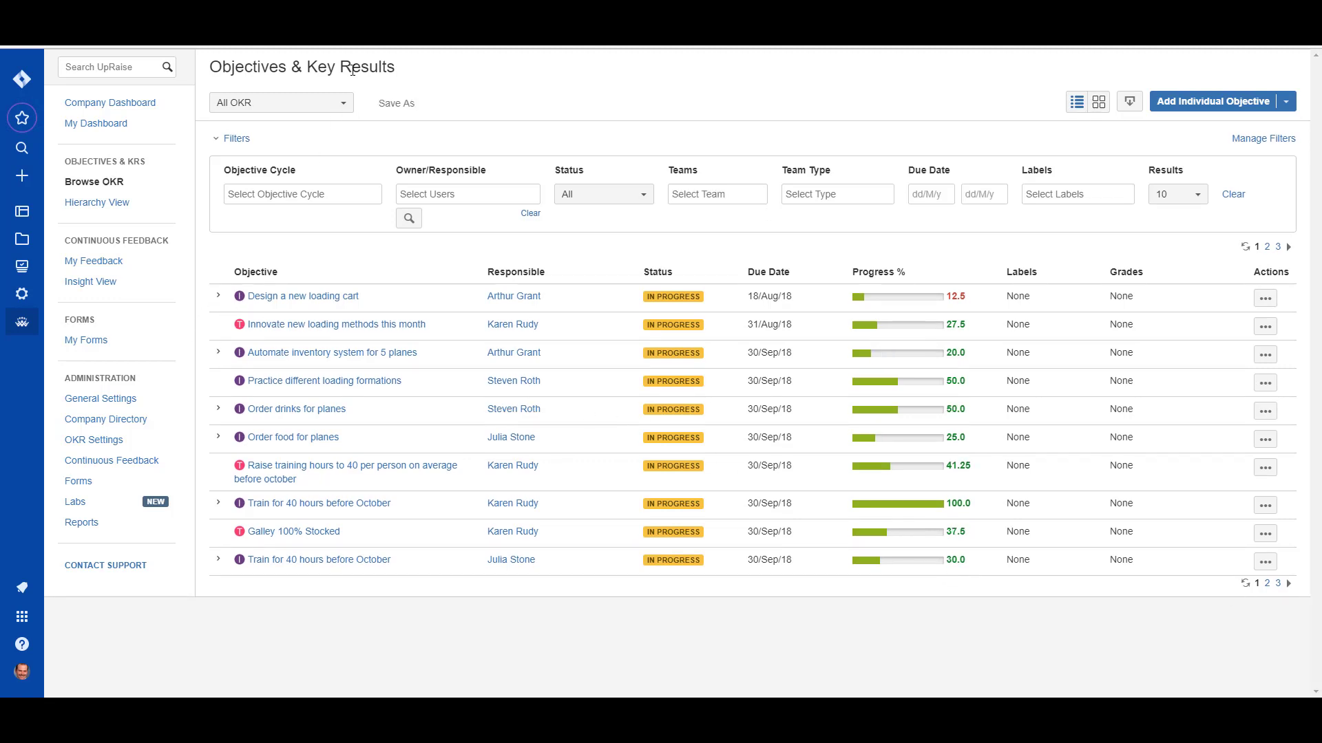
Switch the list from All OKR to Company OKR, showing 8 company objectives
left_click(345, 104)
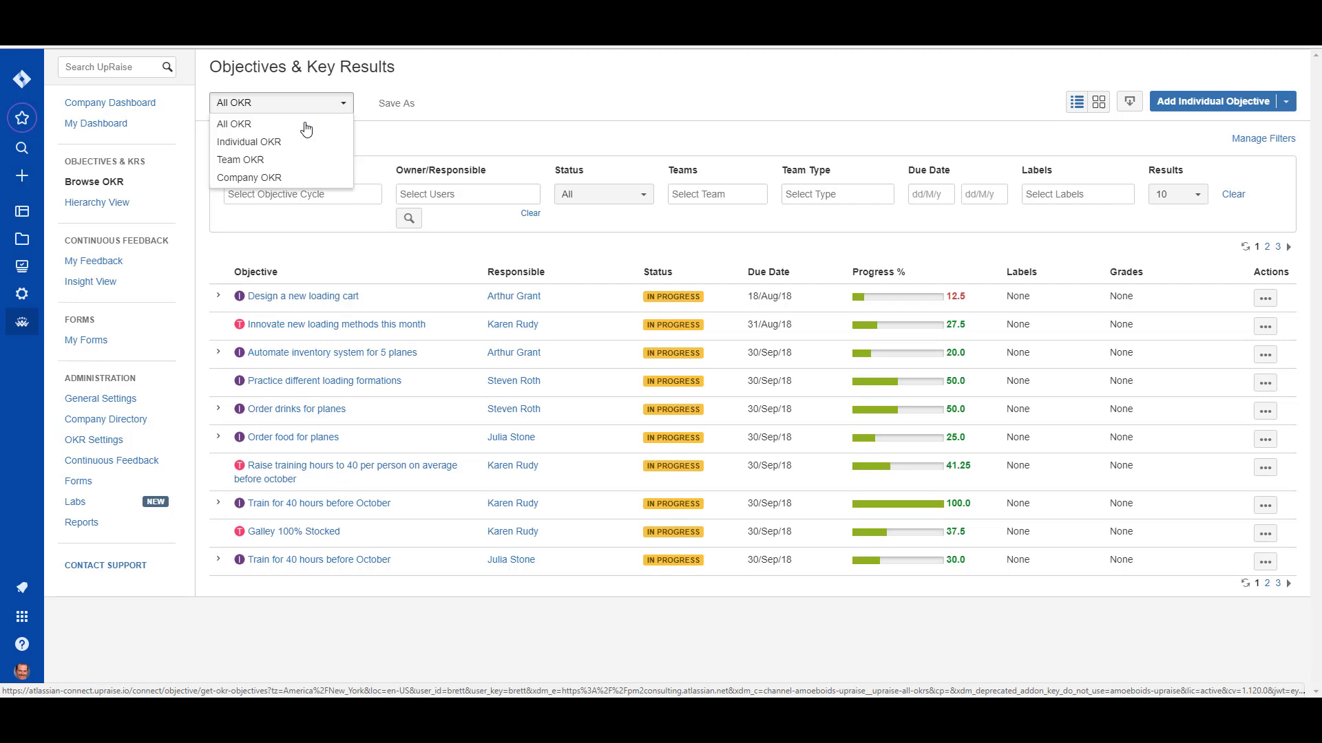
left_click(279, 179)
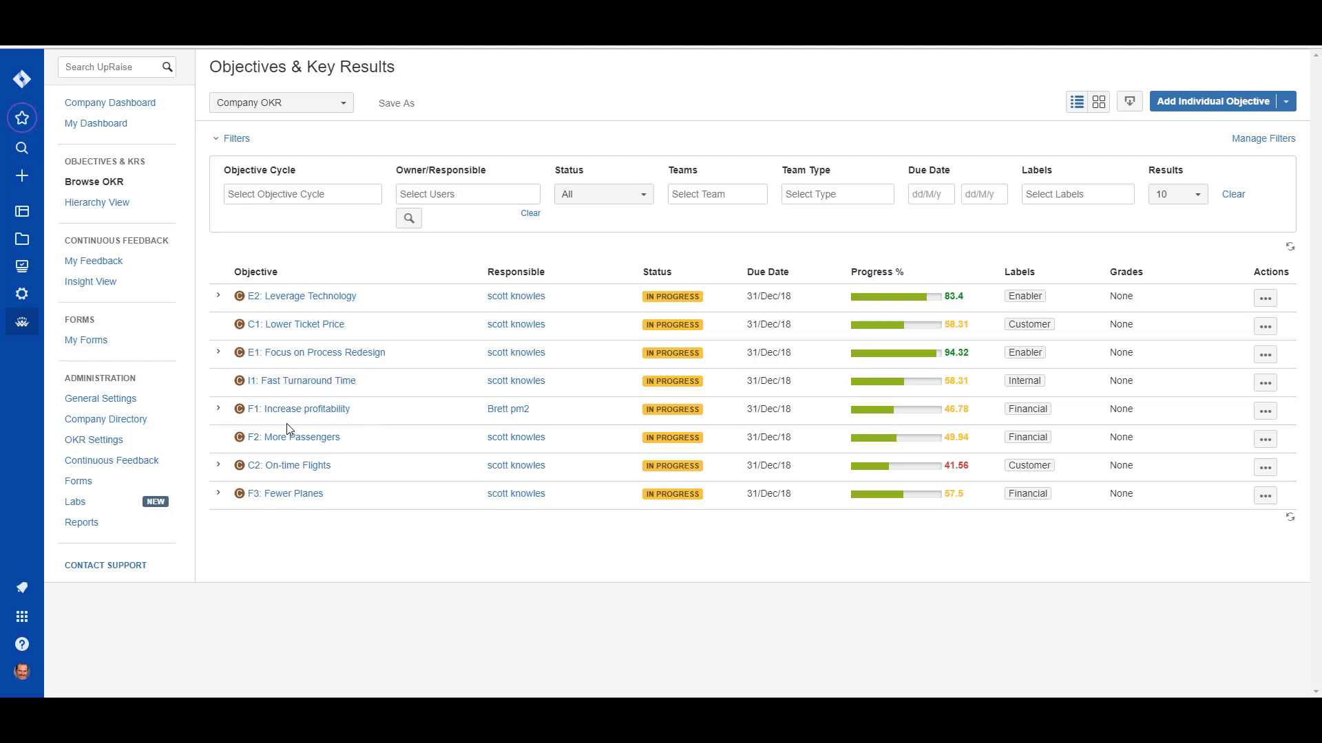
Expand F1: Increase profitability to reveal key results at 20%, 70% and 36.67%
left_click(219, 411)
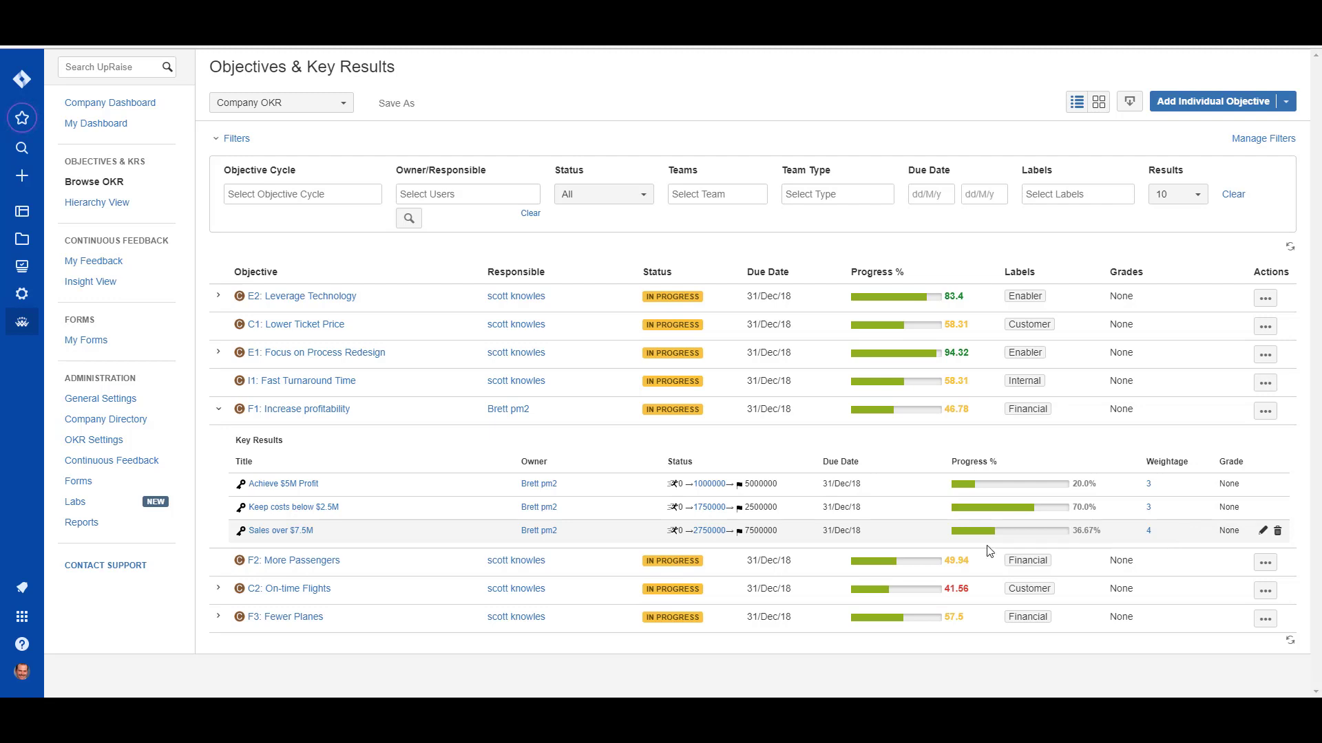
Collapse F1's key results and scroll down the I1: Fast Turnaround Time details
left_click(218, 413)
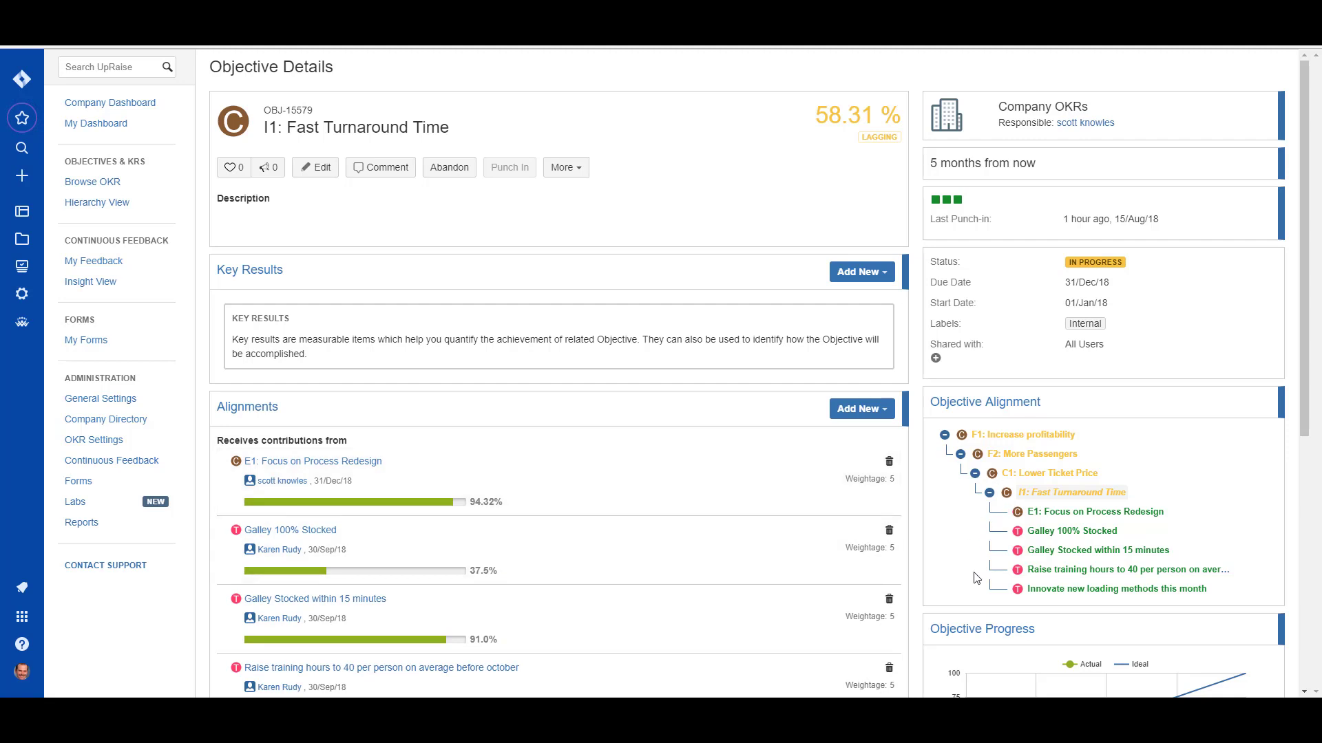
scroll(597, 578, "down", 4)
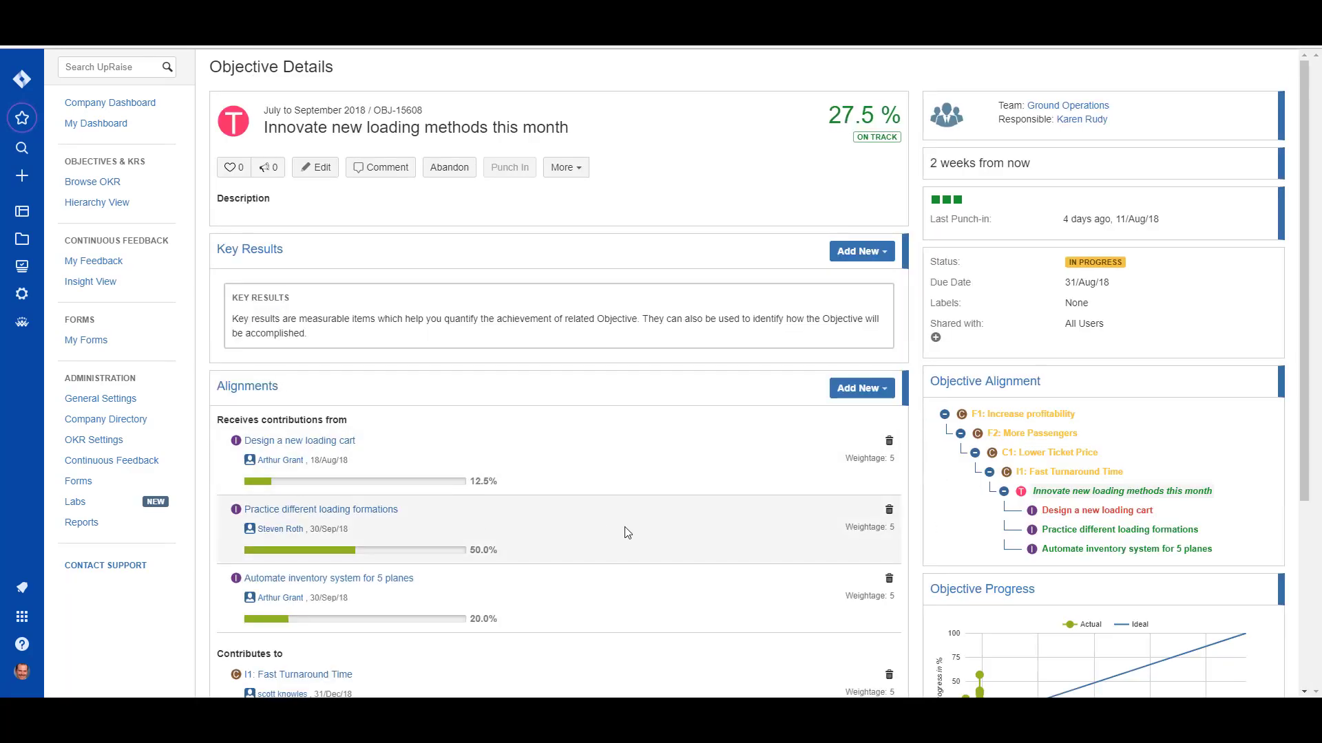
Scroll the objective details to the alignment chain from F1 down to three initiatives
scroll(690, 525, "down", 1)
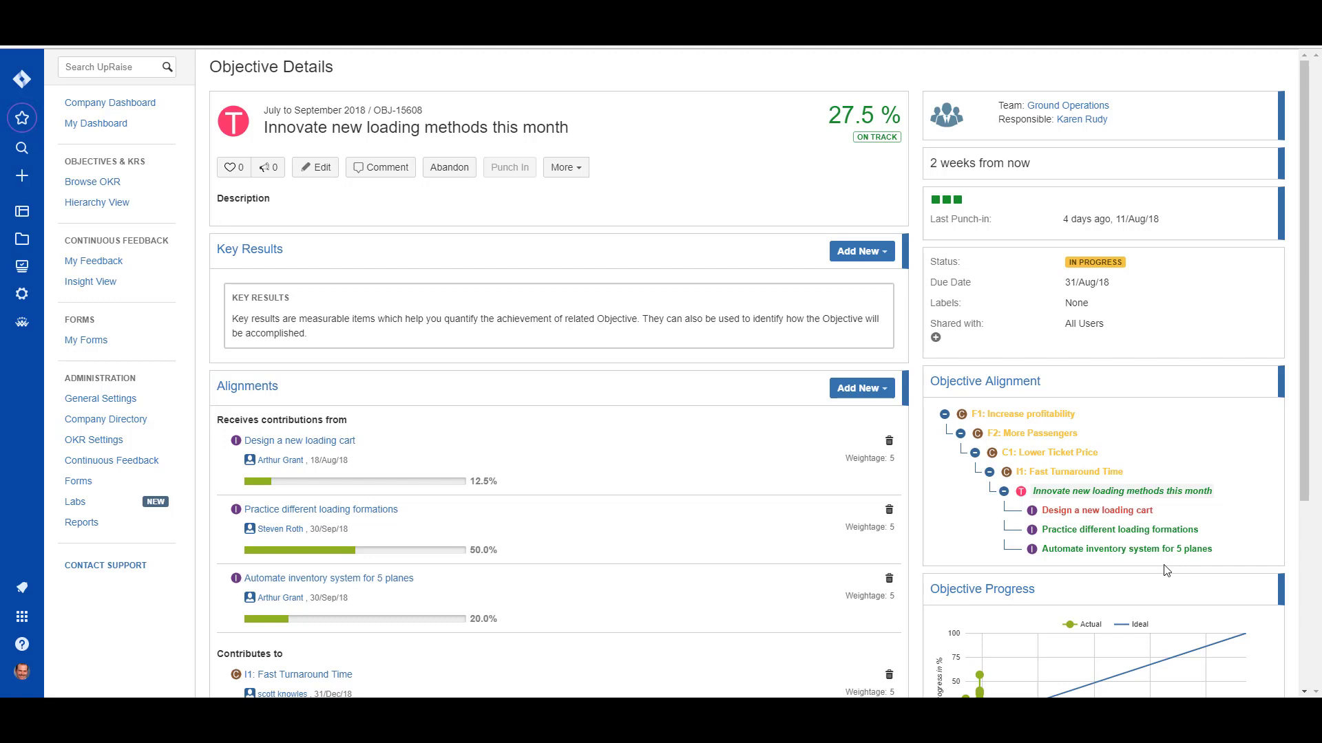
Open C1: Lower Ticket Price, at 58.31% and lagging, from the alignment tree
left_click(1038, 456)
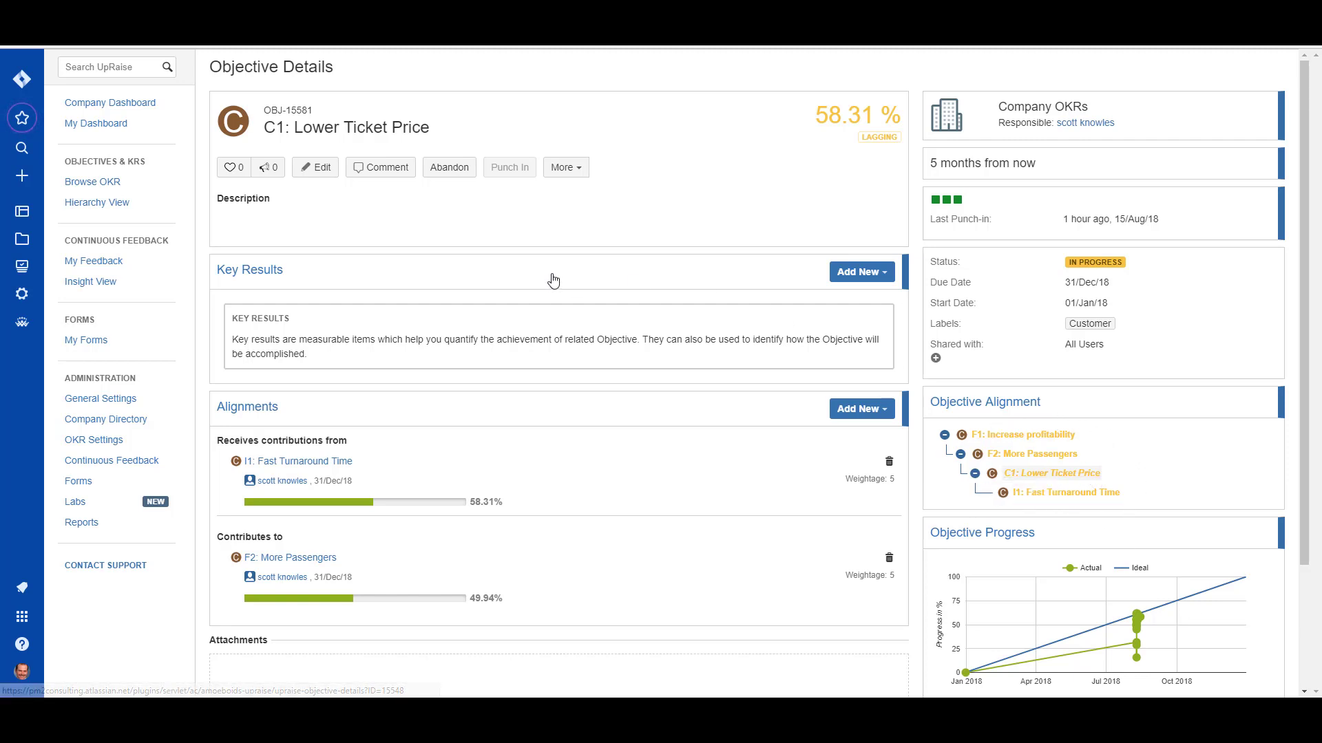
Open Hierarchy View and expand F1: Increase profitability under SouthWest Airlines
left_click(98, 210)
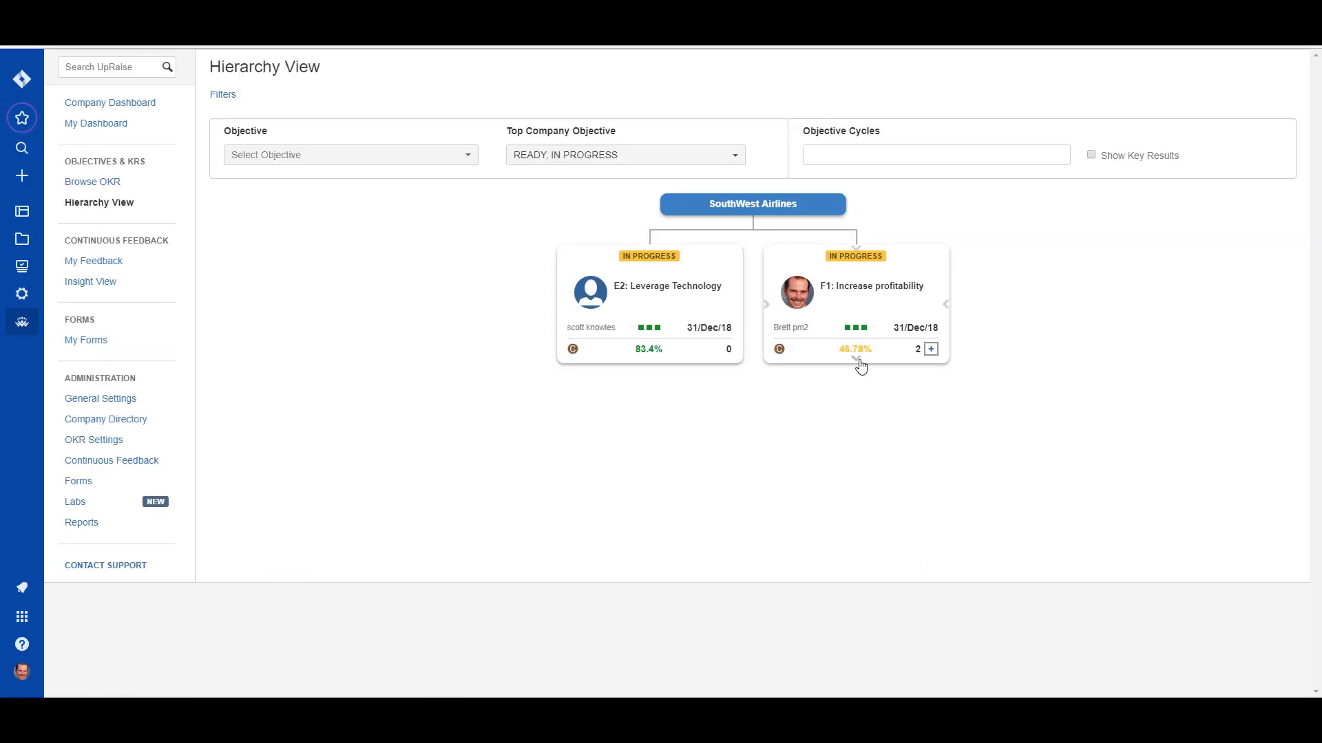
left_click(856, 362)
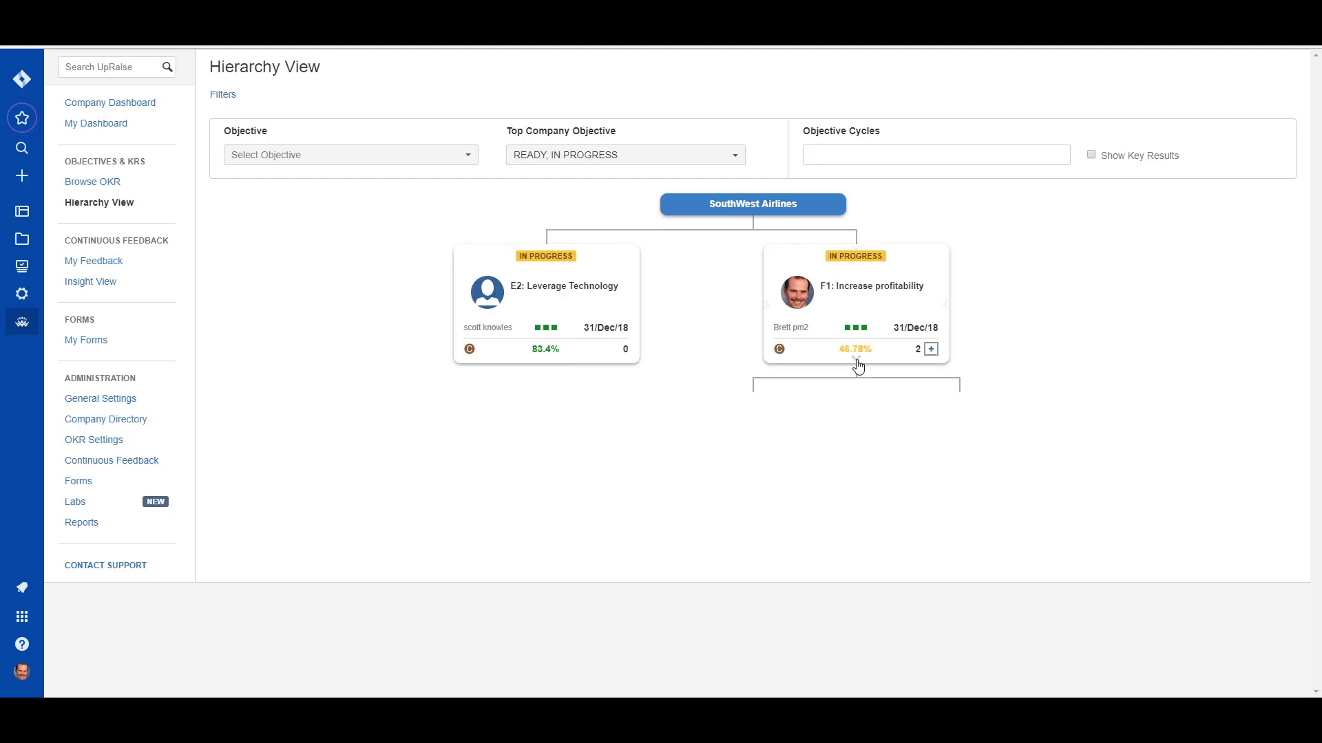
Expand F2: More Passengers to show its child objectives
mouse_move(933, 497)
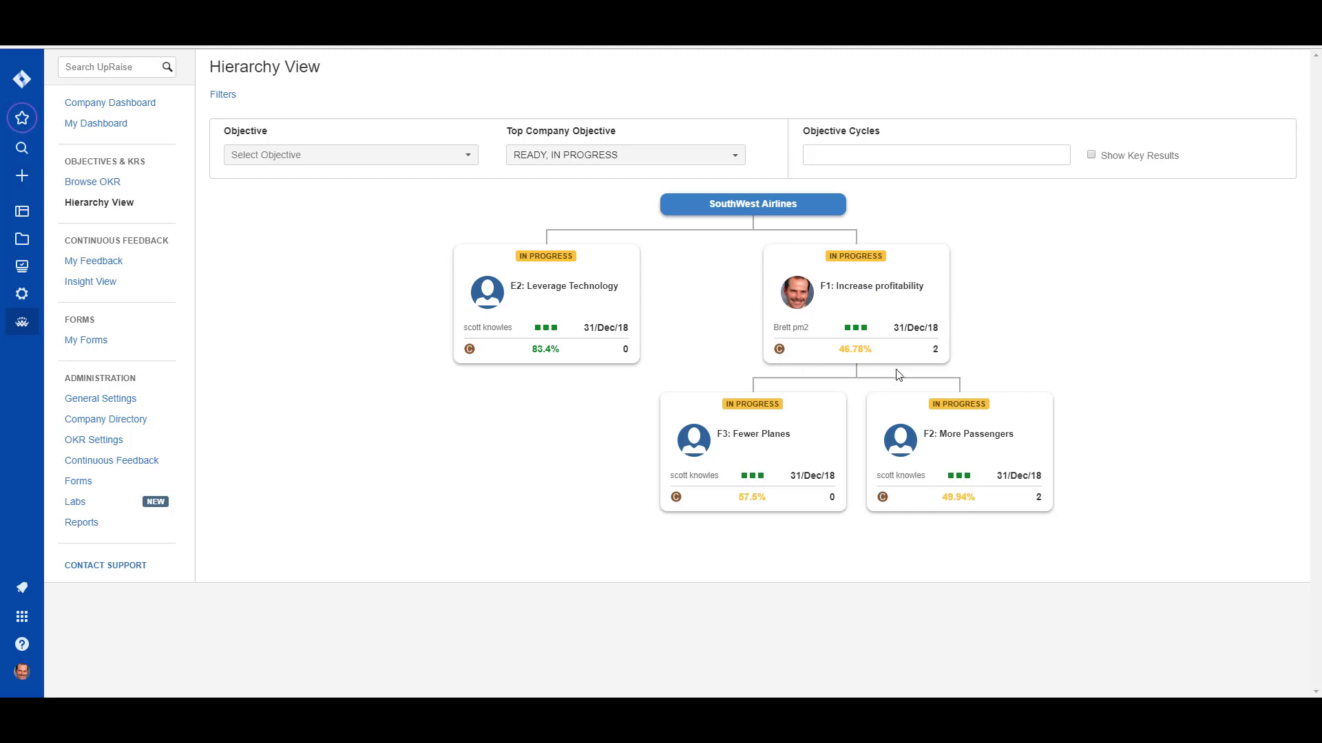
mouse_move(942, 333)
mouse_move(814, 466)
mouse_move(943, 456)
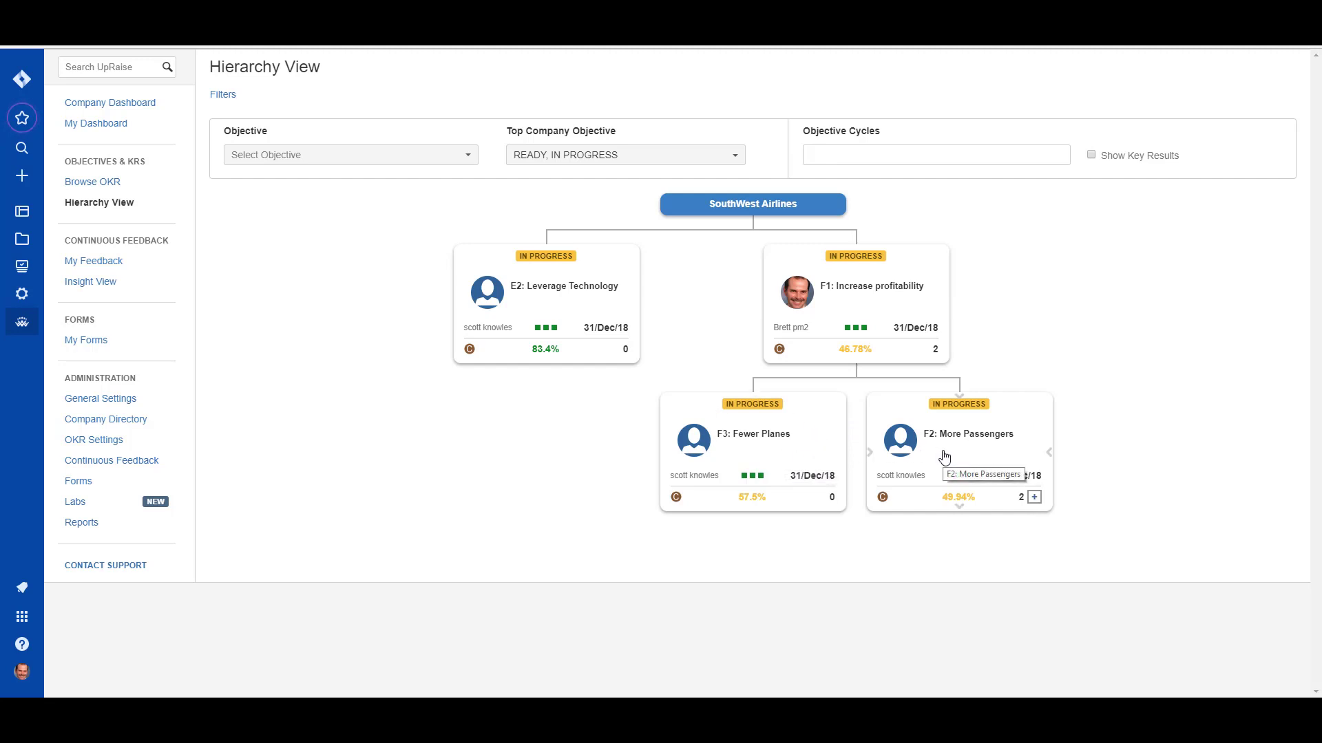
left_click(961, 509)
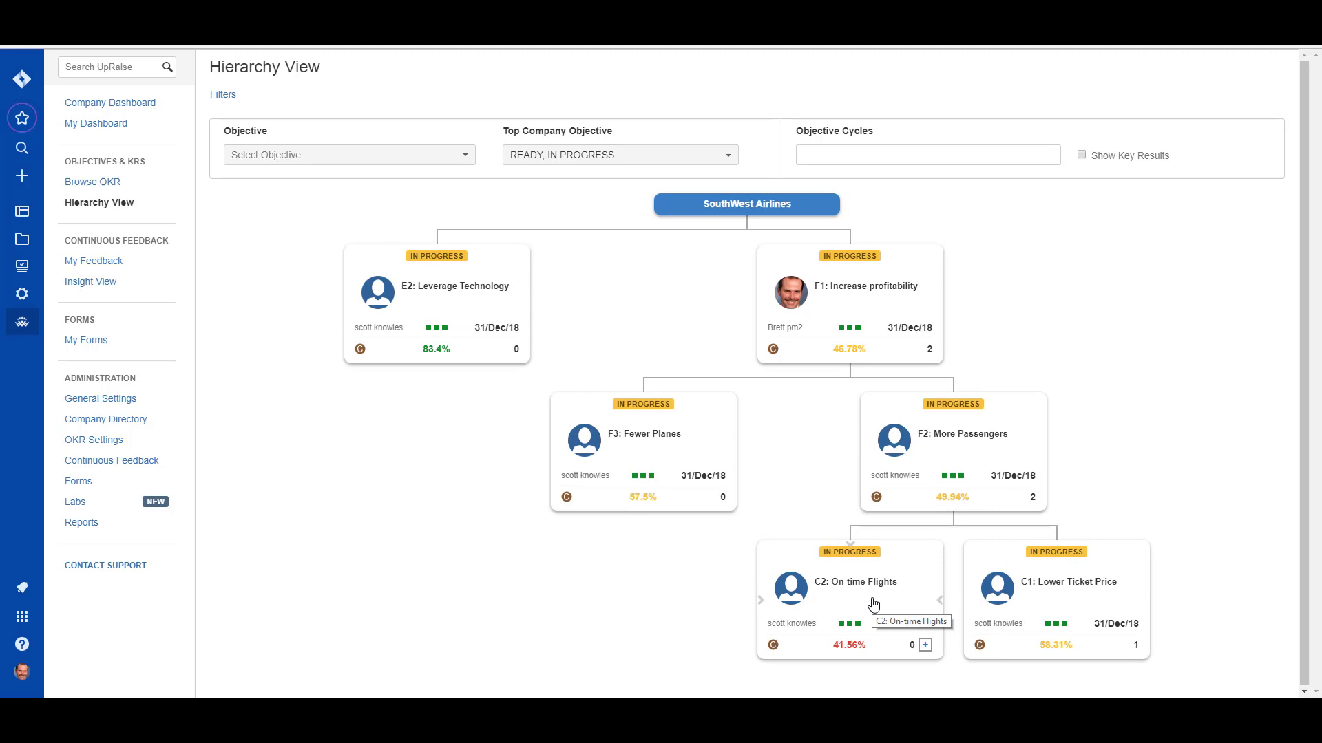
Expand C1: Lower Ticket Price and I1: Fast Turnaround Time, revealing Galley 100% Stocked at 37.5%
mouse_move(962, 475)
mouse_move(908, 569)
mouse_move(1075, 603)
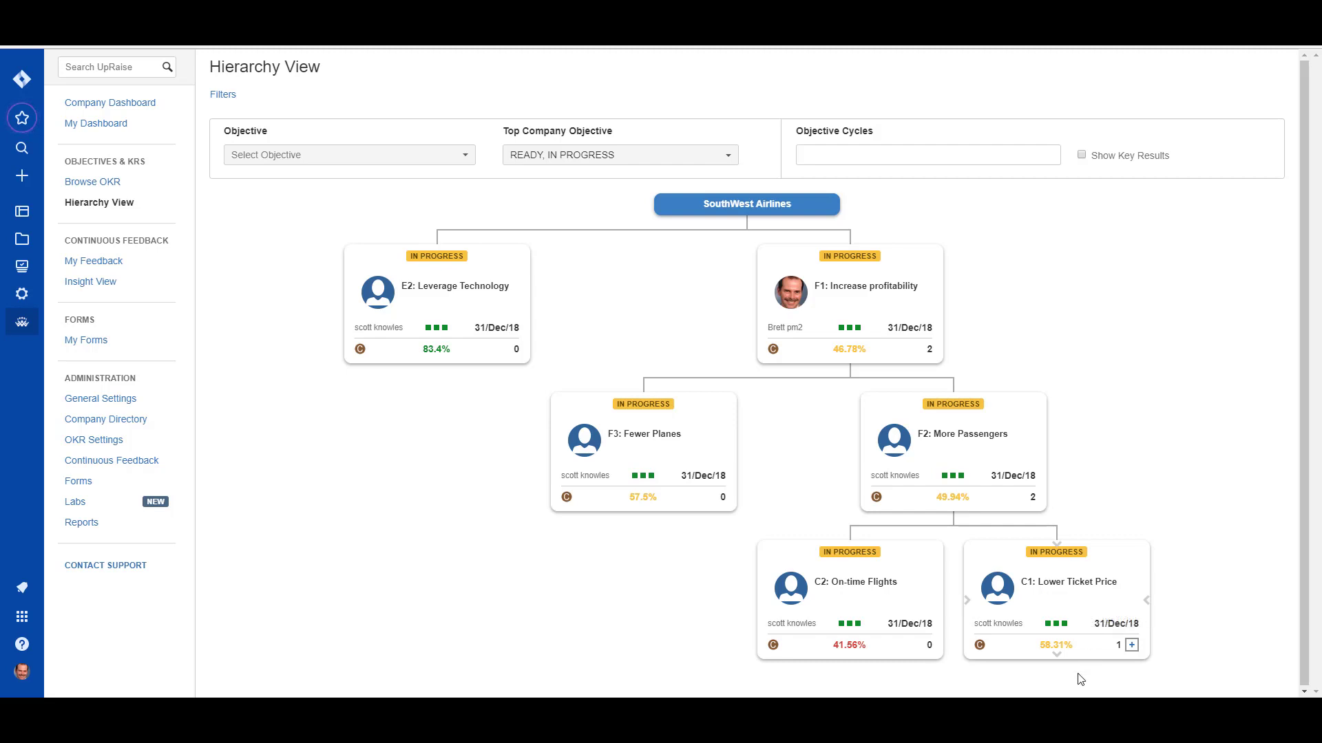
left_click(1057, 655)
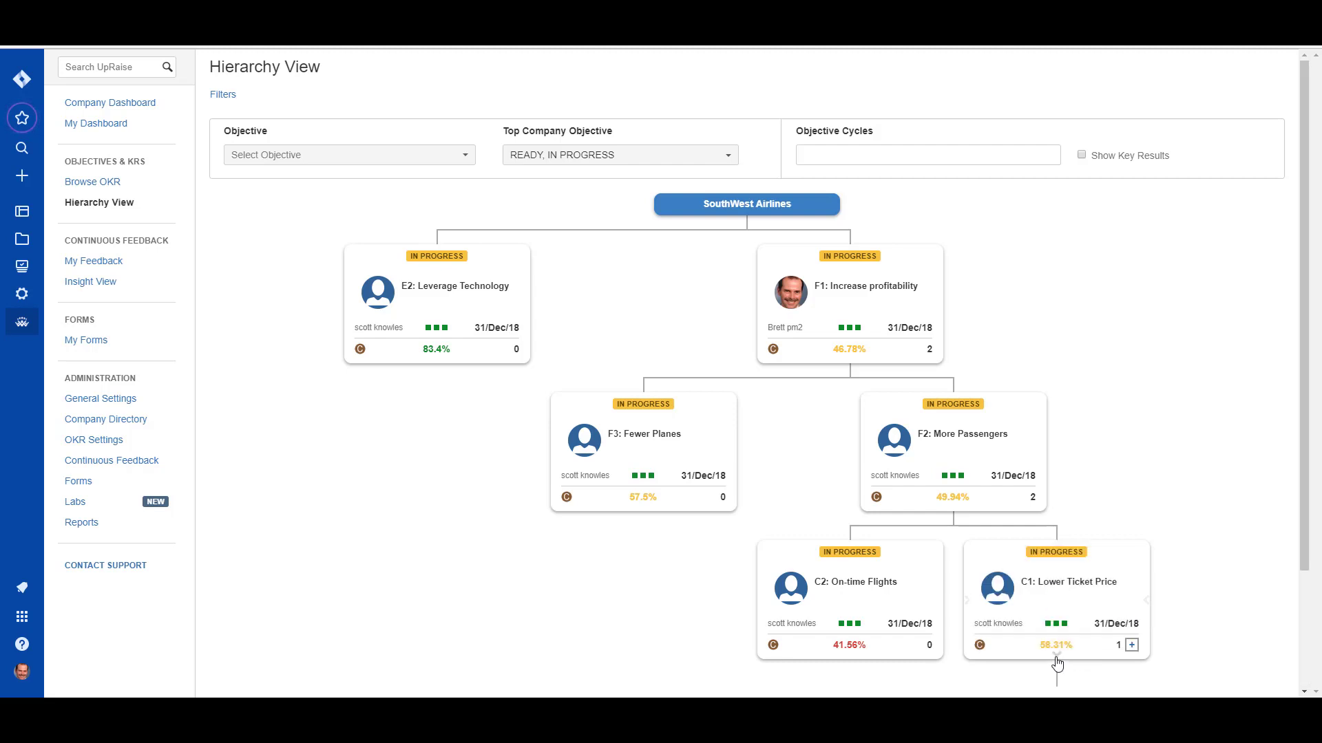
scroll(1086, 650, "down", 1)
scroll(1086, 650, "down", 1)
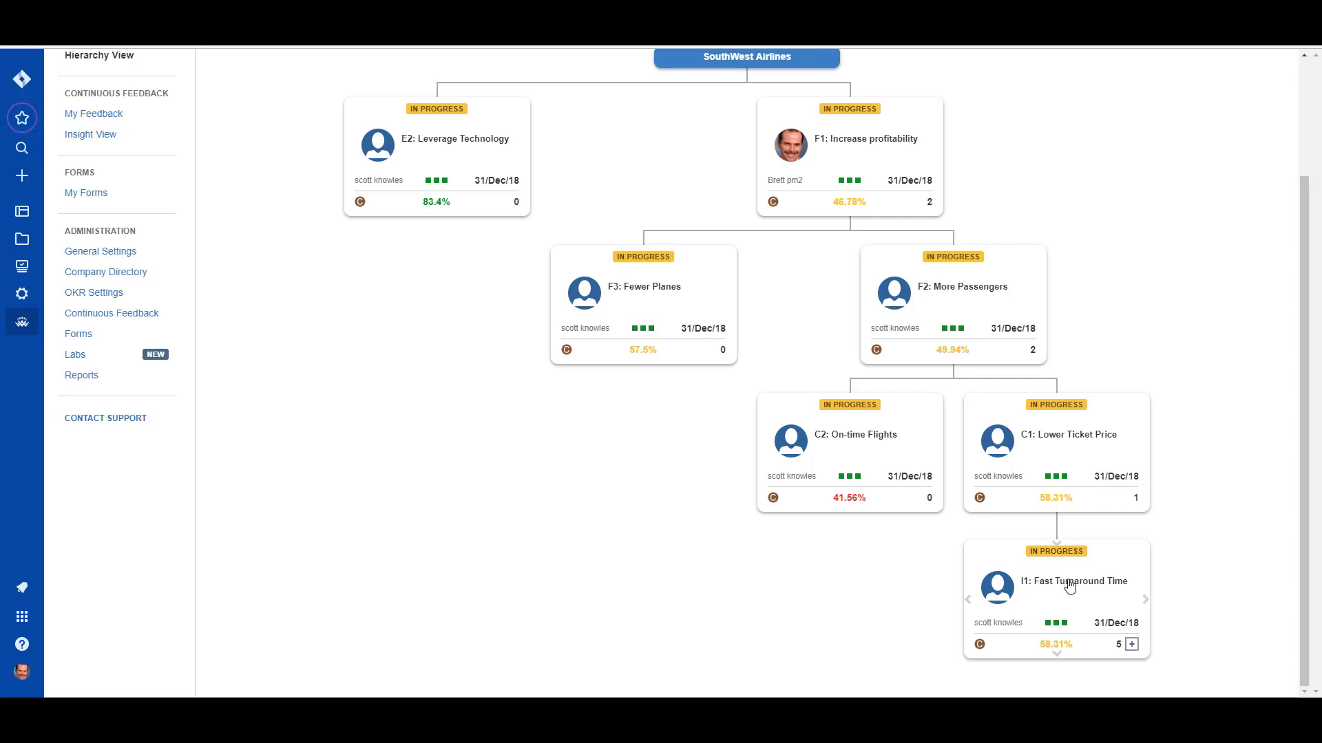
left_click(1056, 656)
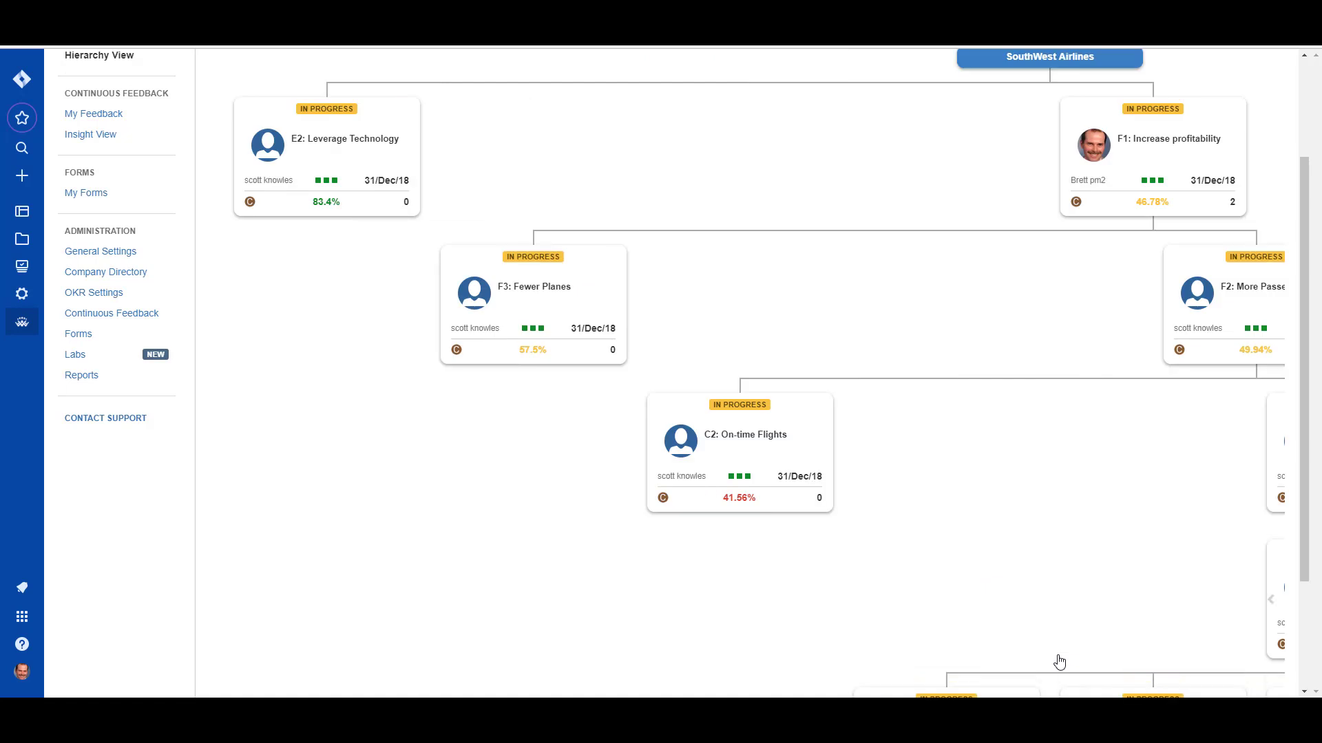
scroll(1055, 661, "down", 2)
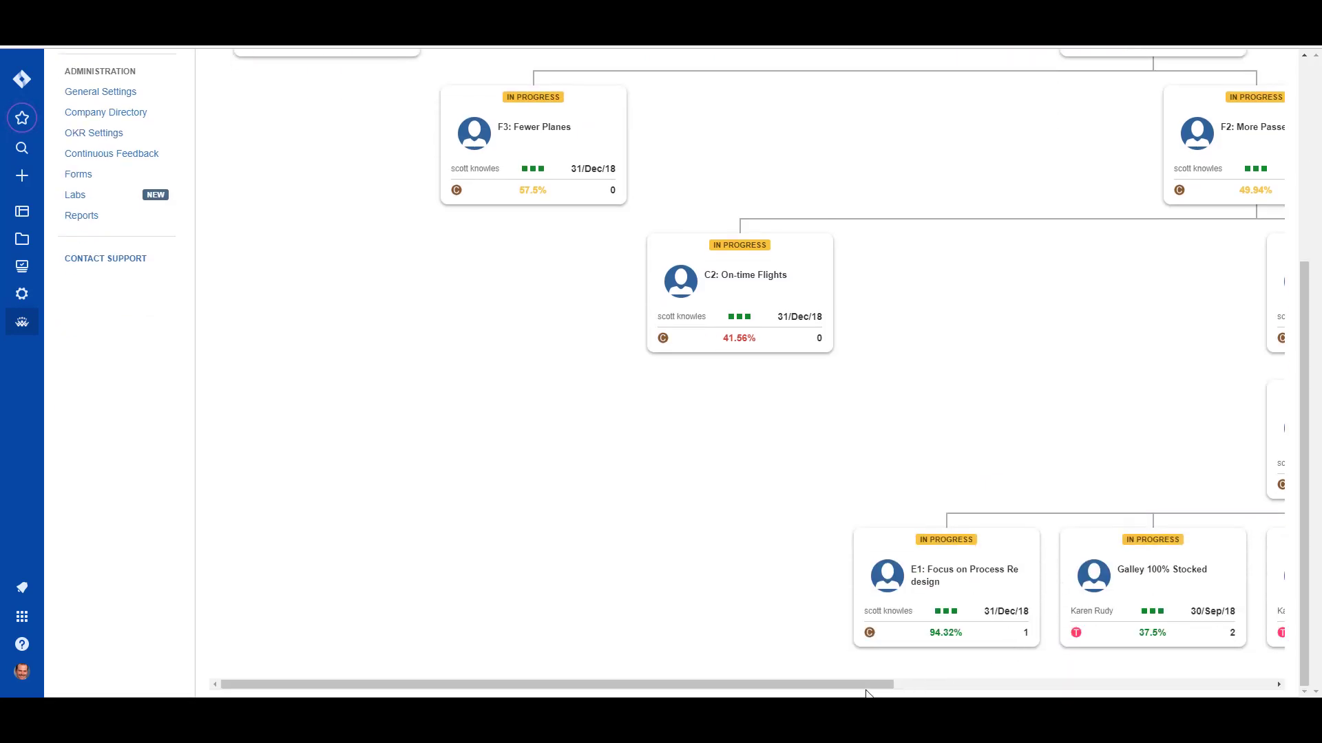
Scroll across to I1's children and open Galley Stocked within 15 minutes, leaving only E2 and F1 shown
left_click_drag(888, 685, 1261, 684)
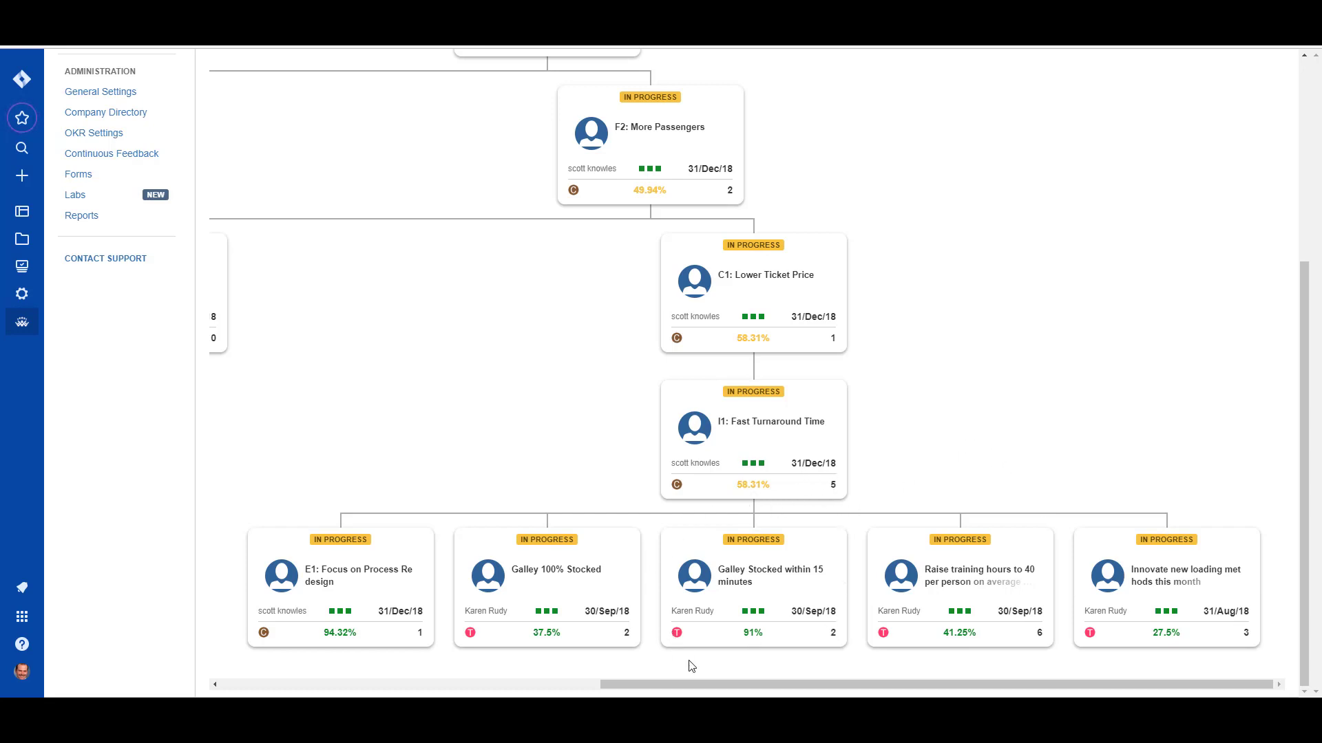
left_click(767, 577)
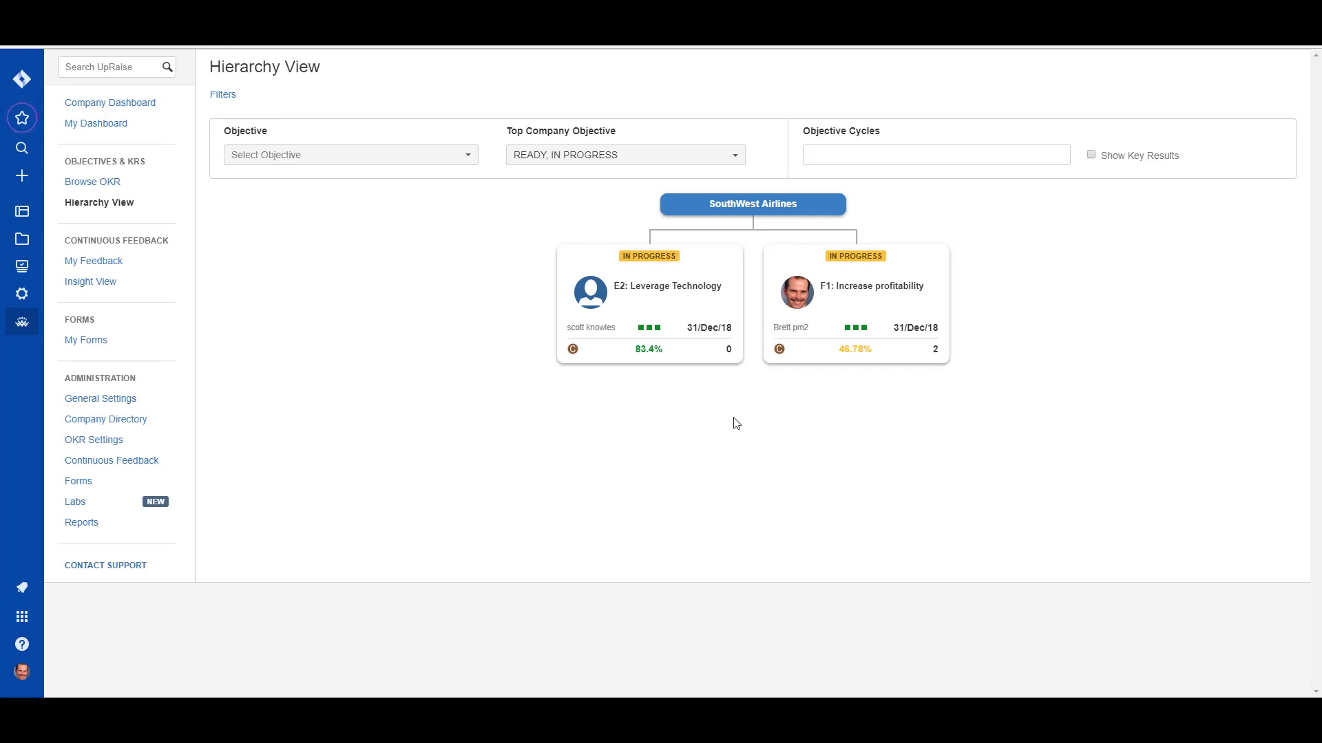
Filter the hierarchy to objective I1: Fast Turnaround Time (58.31%) with its five children
left_click(473, 159)
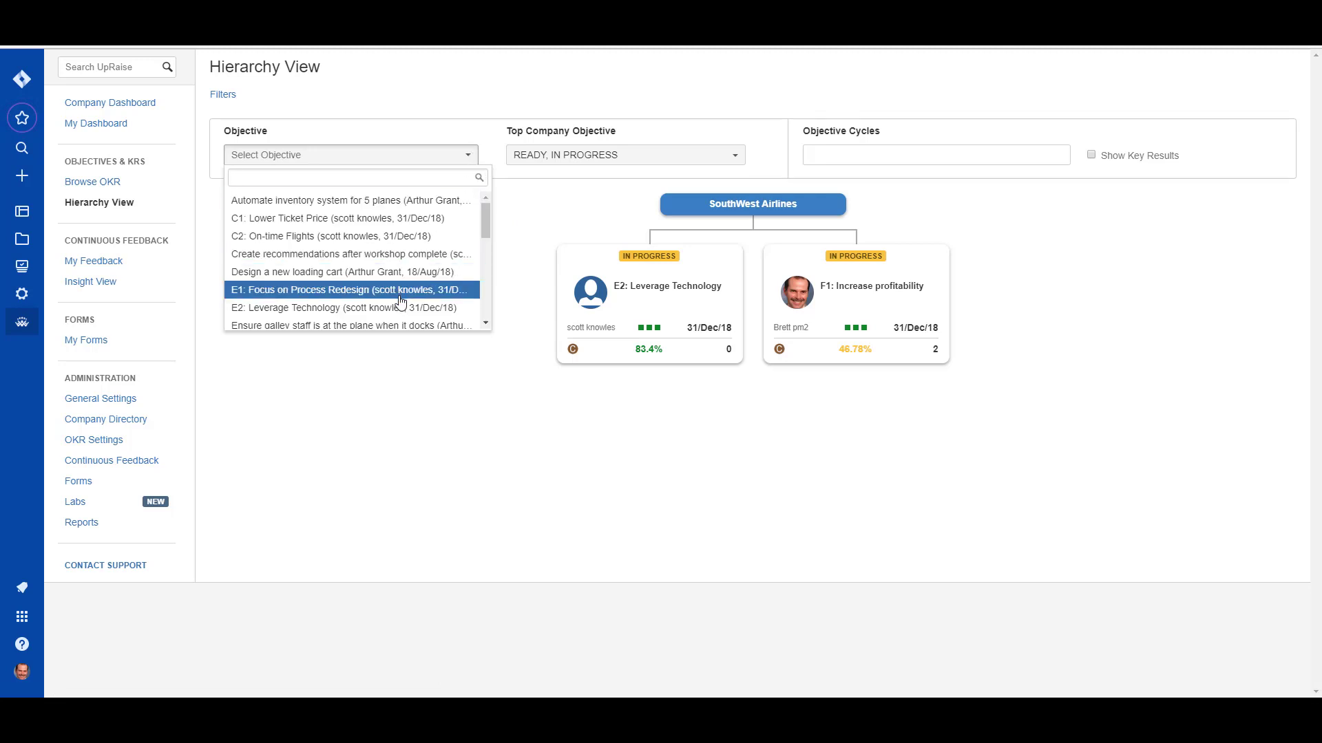
left_click(485, 324)
left_click(485, 323)
left_click(485, 324)
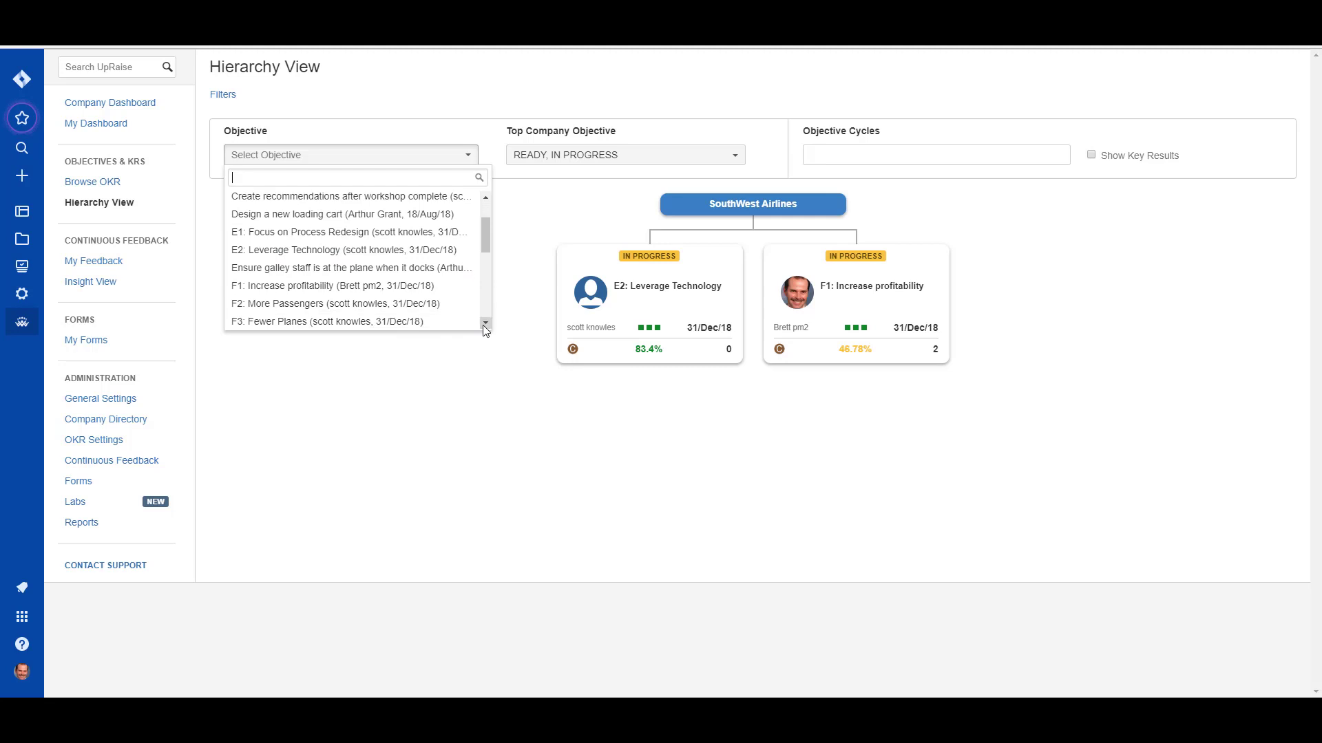
left_click(486, 324)
left_click(485, 324)
left_click(486, 324)
left_click(485, 323)
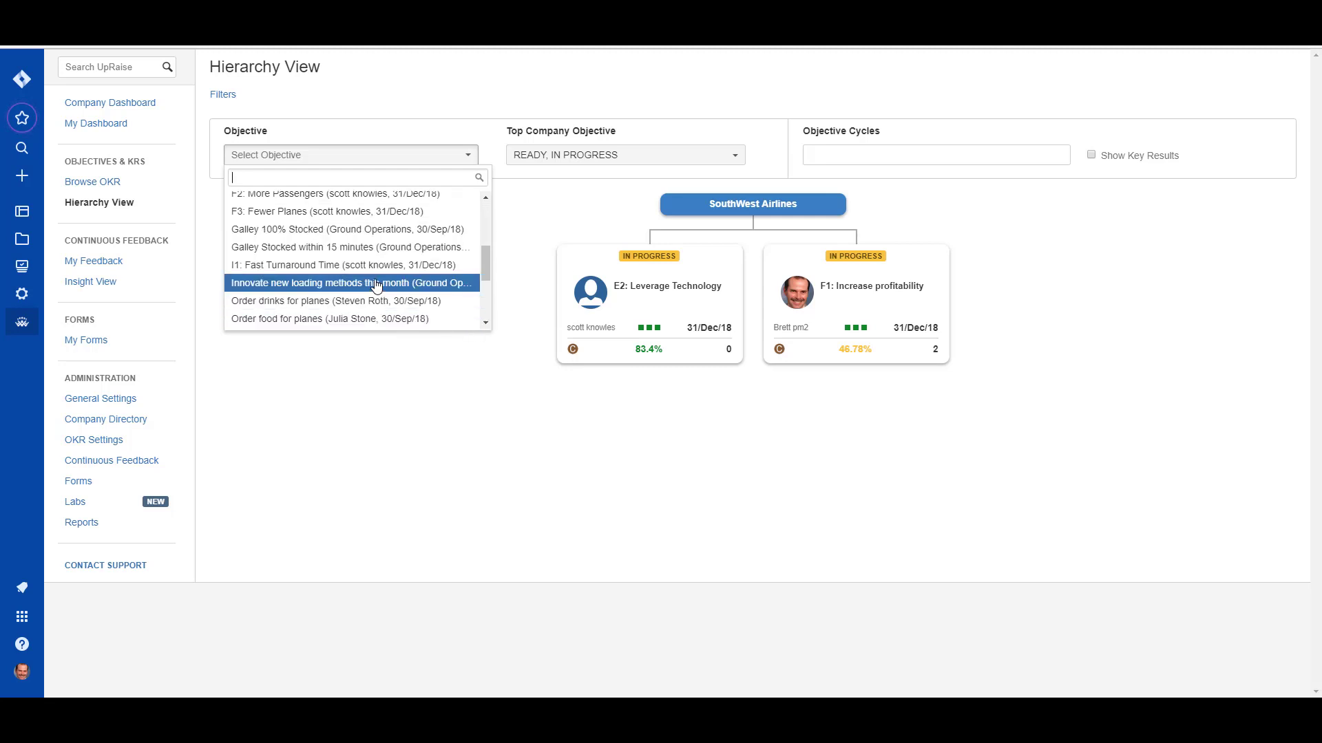
left_click(376, 266)
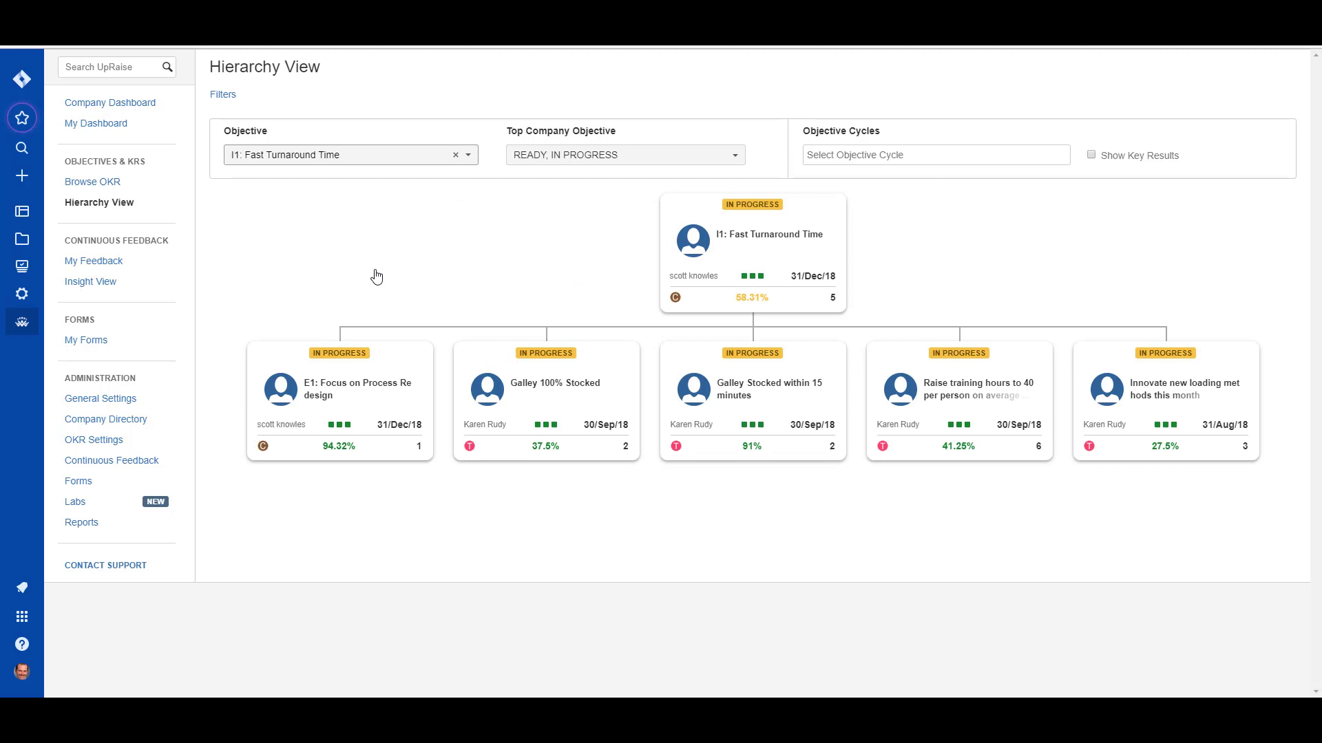
Show the Top Company Objective status options, currently READY and IN PROGRESS
left_click(729, 163)
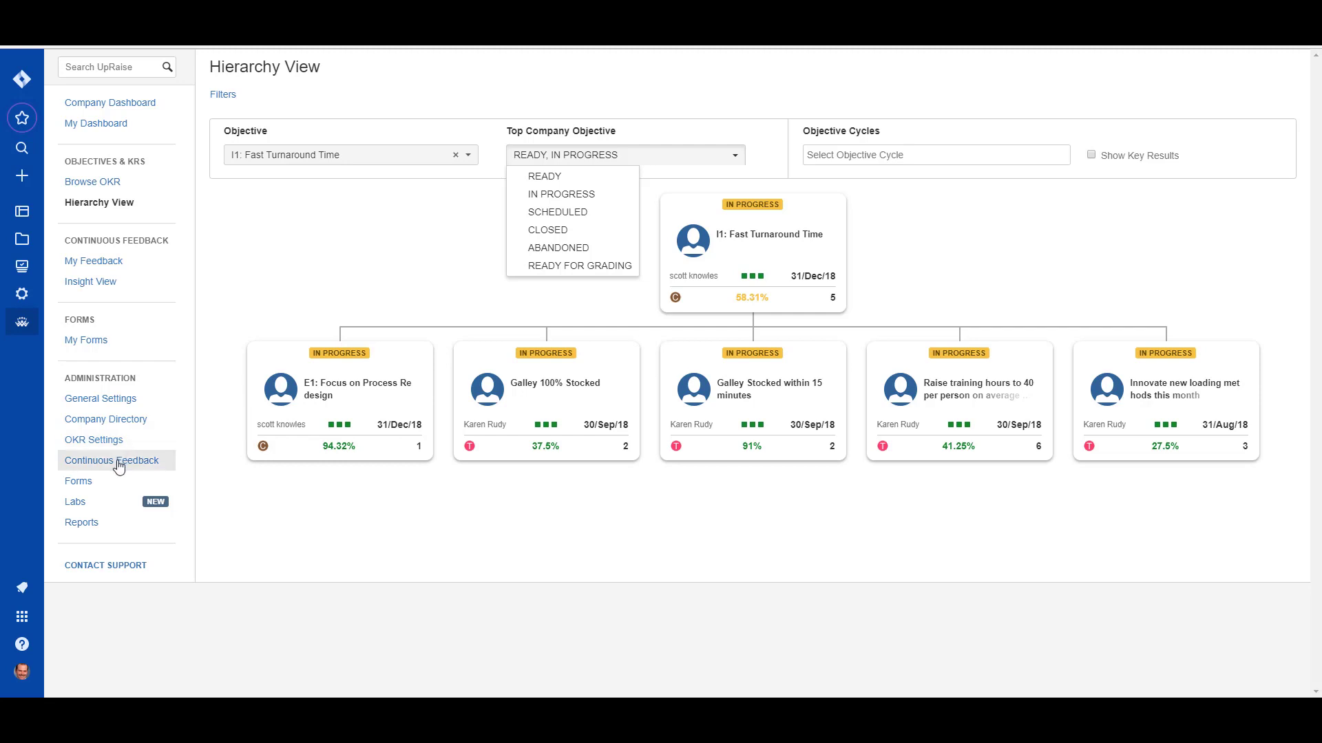
Go to Administration Forms and list templates, showing the Manager/Employee Feedback Form with 1 distribution
left_click(80, 484)
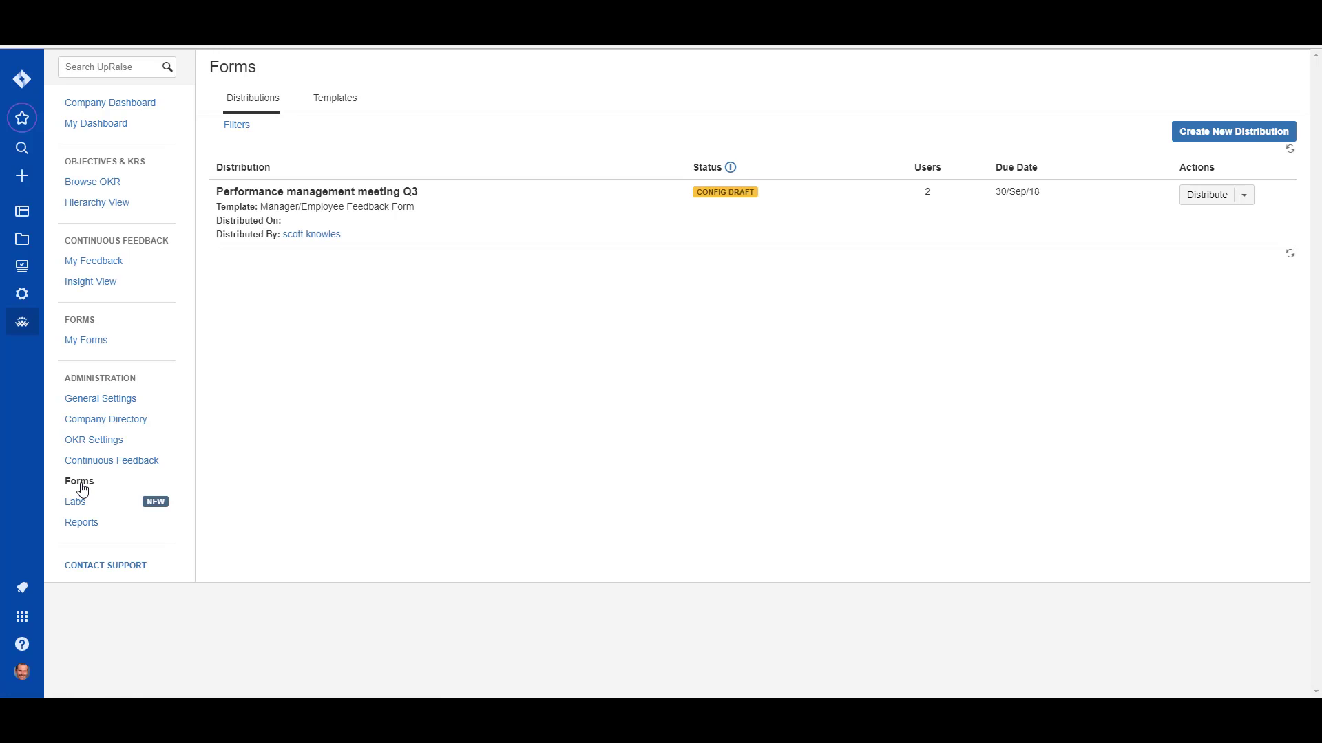
left_click(351, 112)
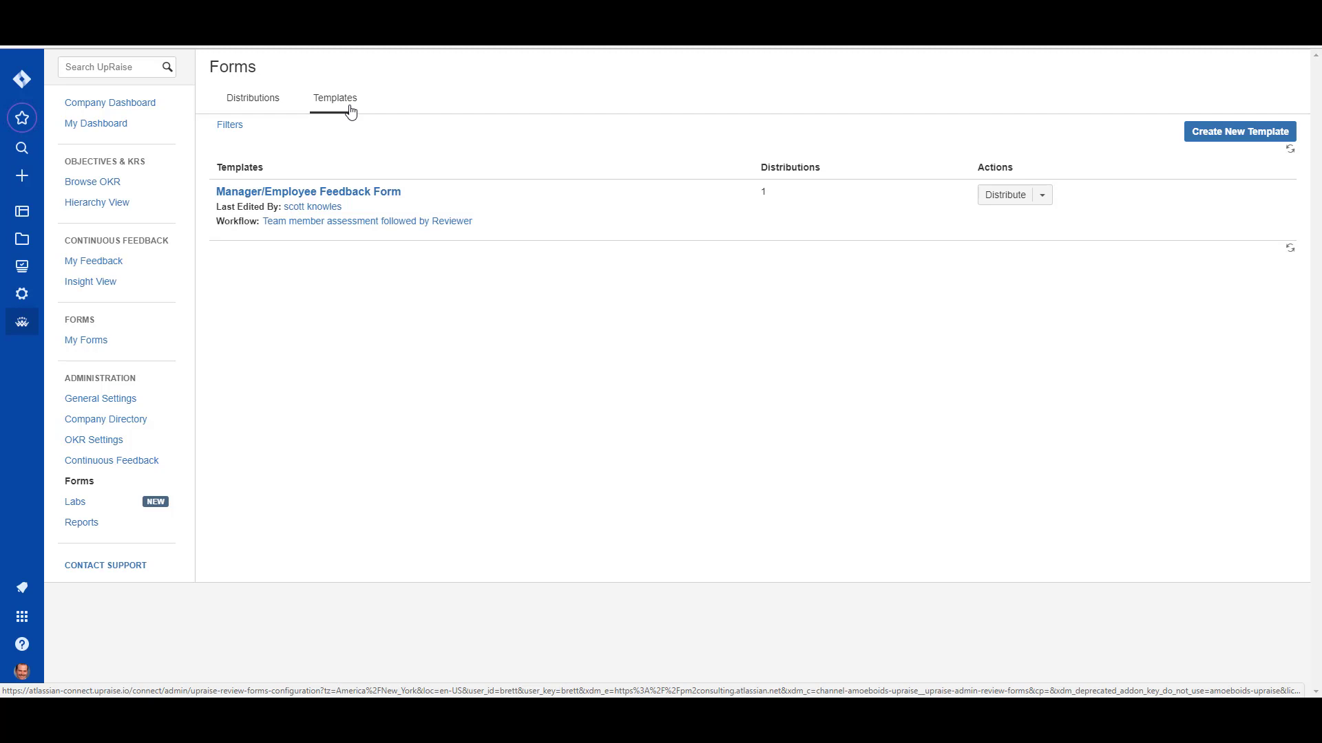
Edit the Manager/Employee Feedback Form and view its Team Member performance questions
left_click(366, 198)
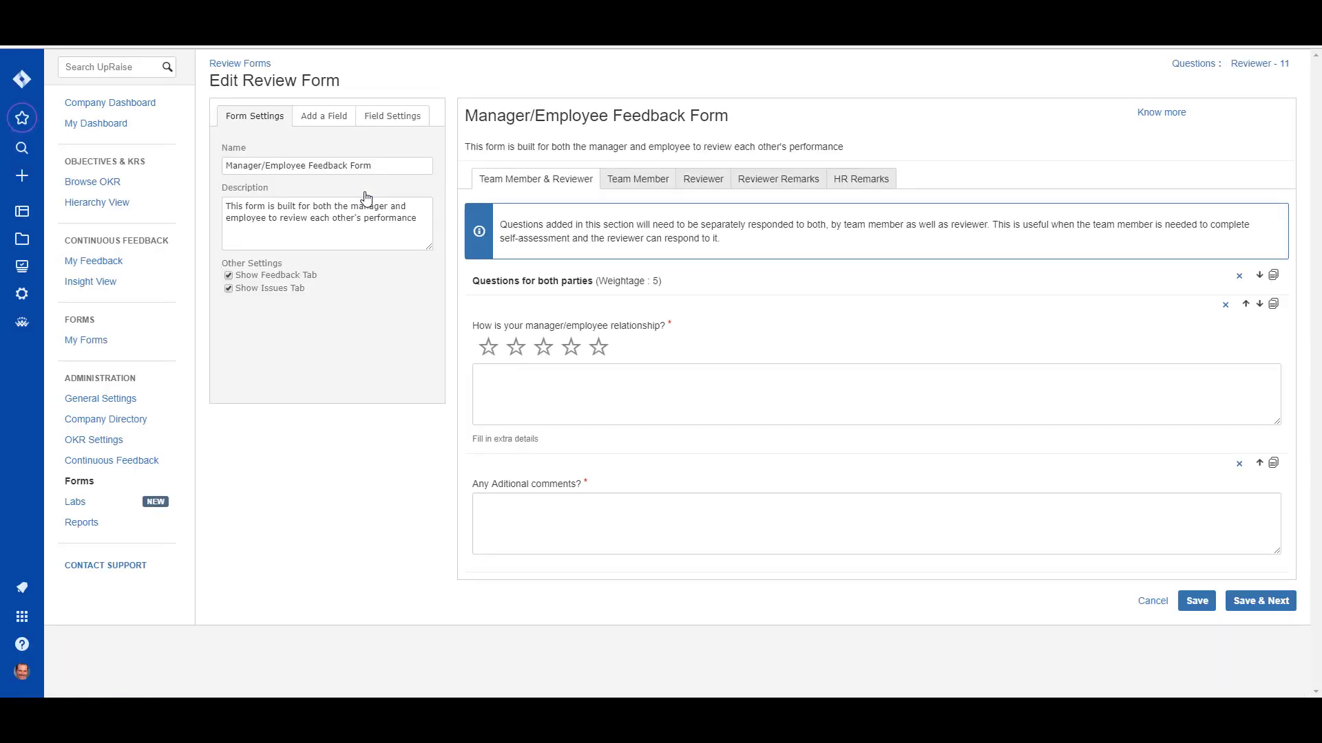
left_click(630, 182)
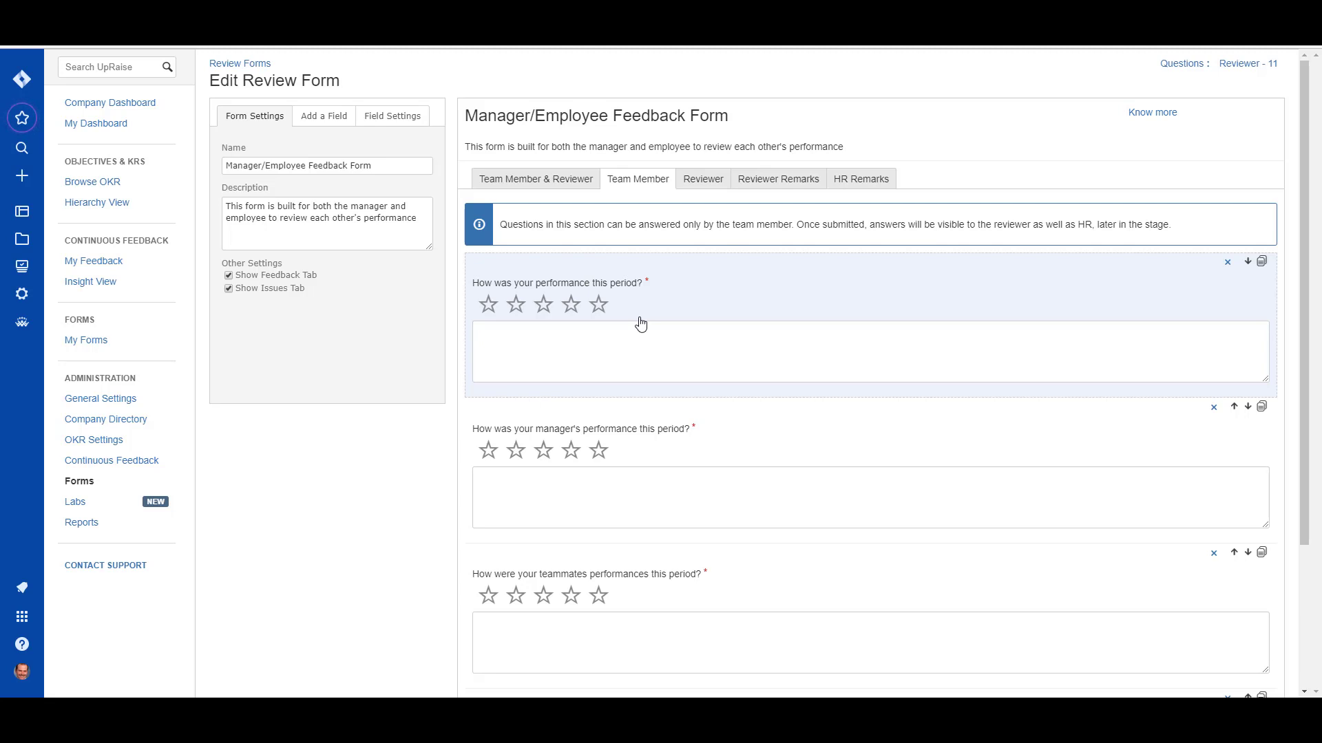
Go back to the Company Dashboard from the left sidebar
left_click(125, 110)
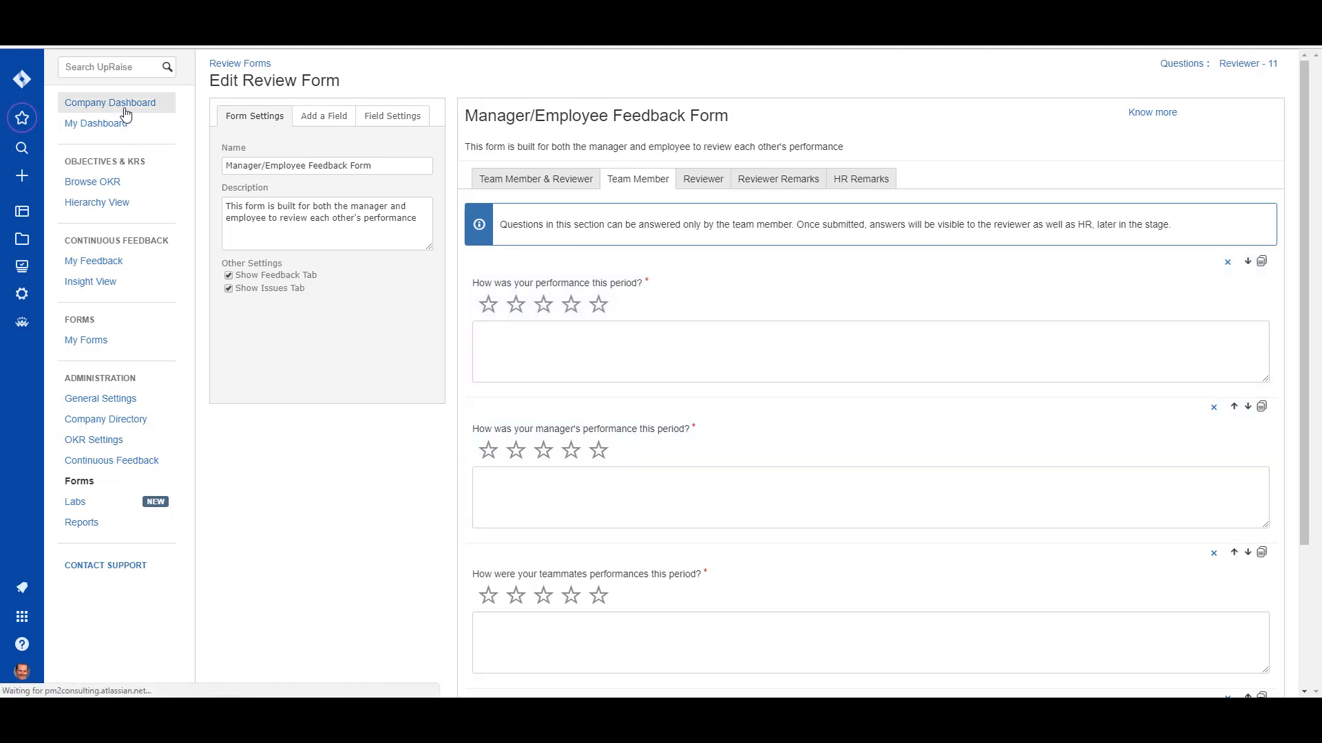